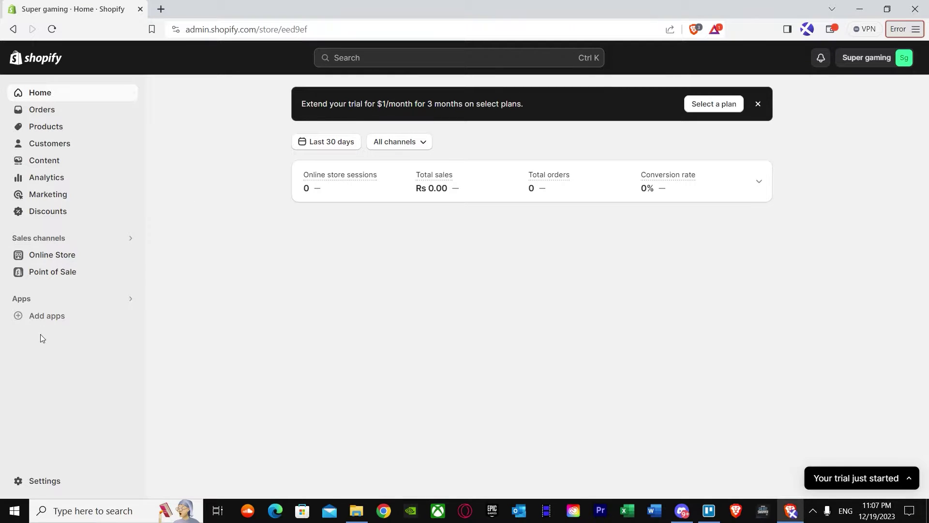
Open the Add apps recommendations and scroll through the suggested apps down to the footer
click(43, 320)
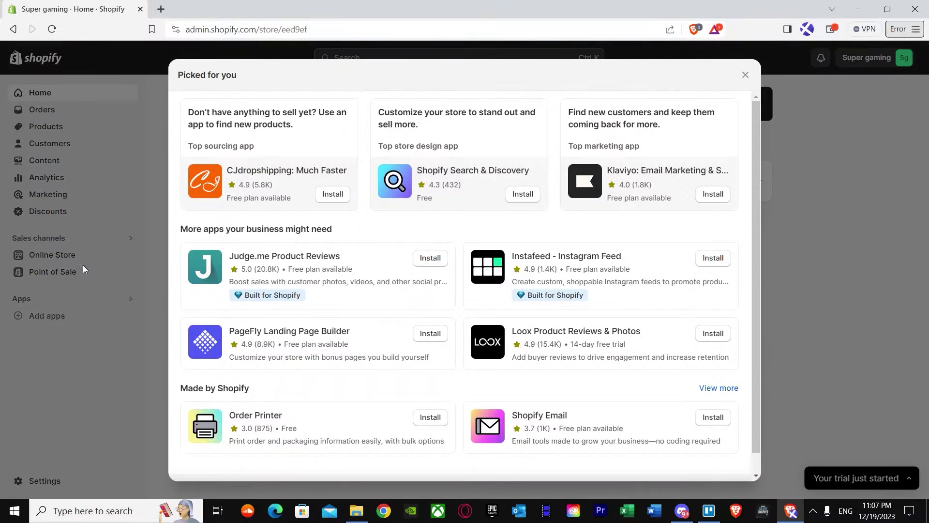
scroll(442, 369, down, 1)
scroll(415, 358, up, 1)
scroll(358, 241, down, 1)
scroll(358, 241, up, 1)
scroll(362, 242, down, 1)
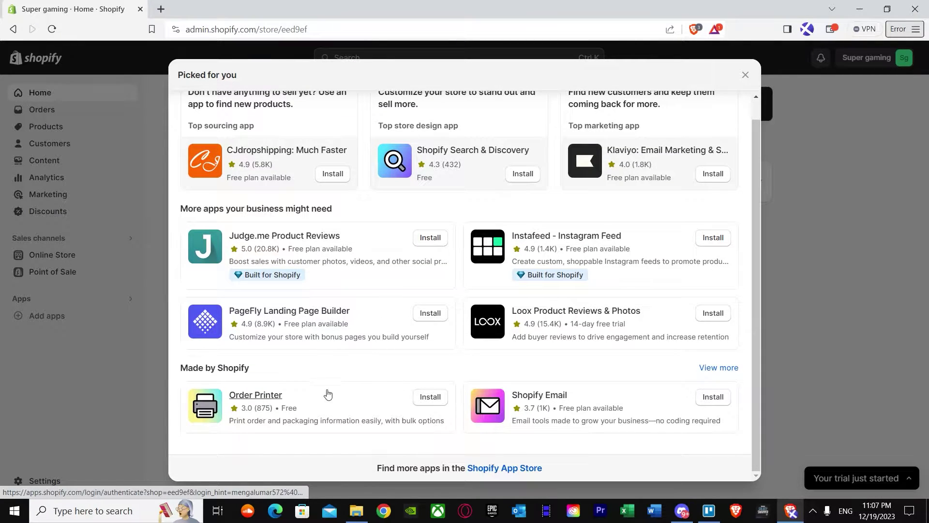
scroll(513, 174, up, 1)
scroll(503, 150, down, 1)
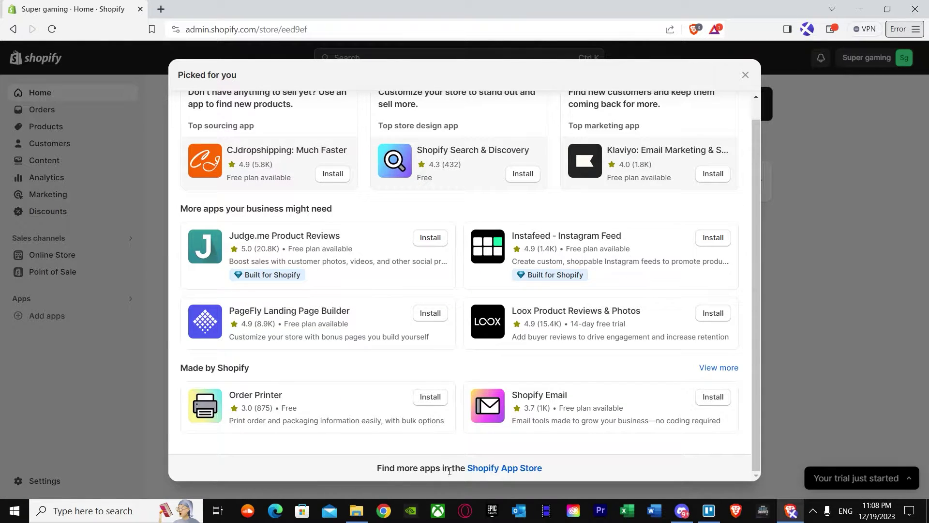
In the Shopify App Store, search 'section store' and open the Section Store: Theme sections listing
click(493, 470)
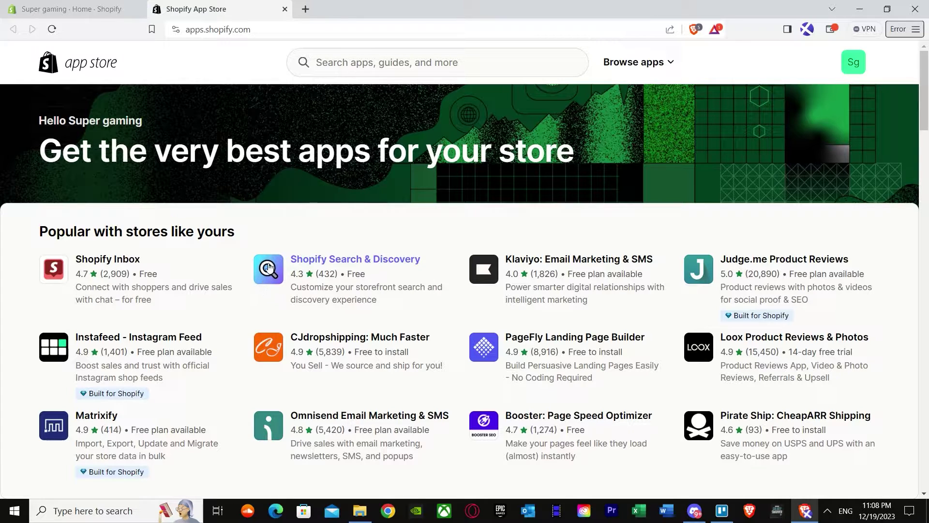
click(339, 64)
text(se)
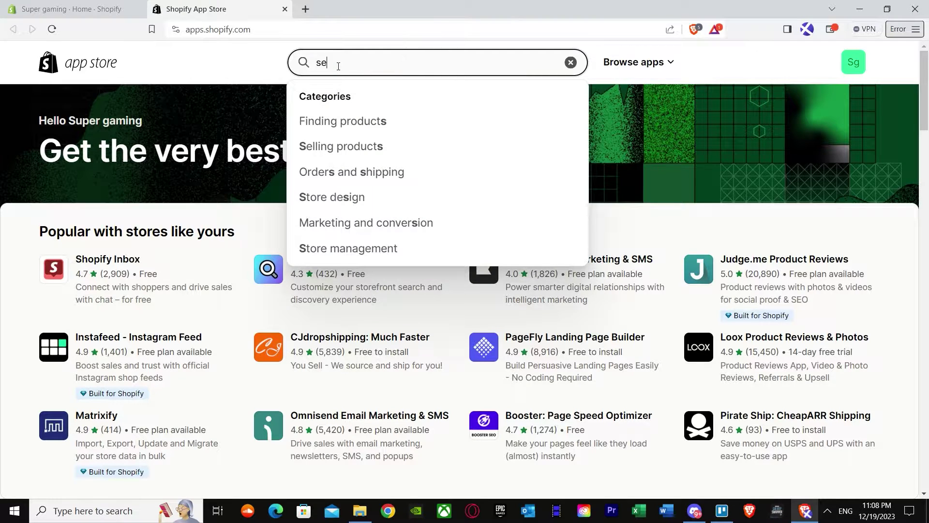
text(ction store)
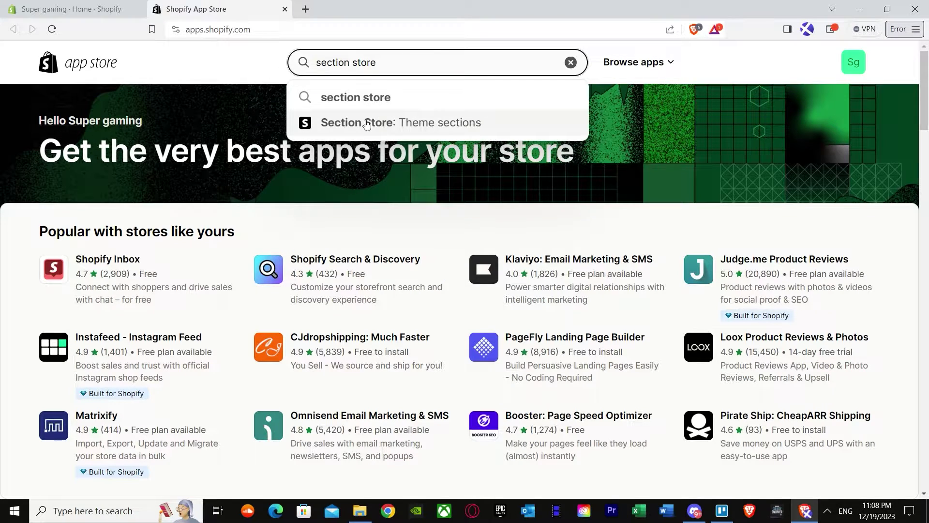
click(396, 128)
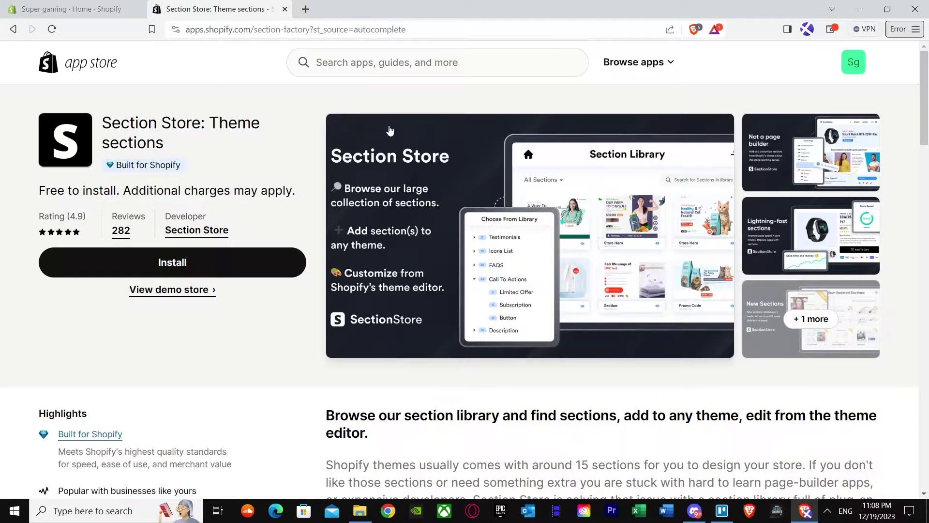
Install Section Store on the store, approving it on the authorization page
click(209, 263)
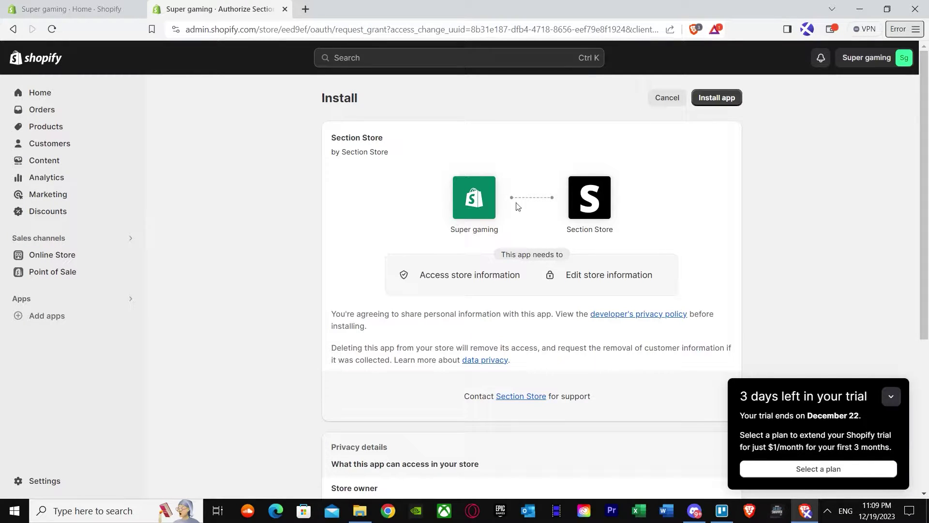
click(711, 100)
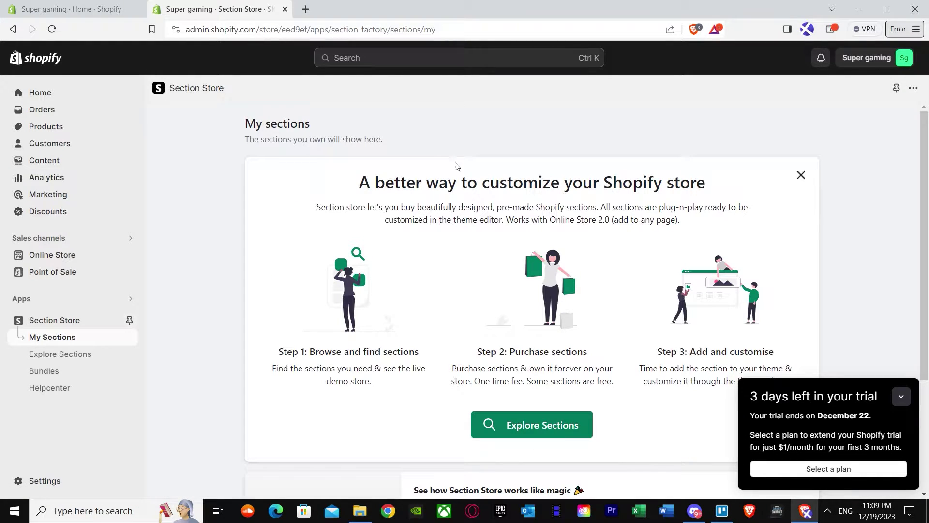
scroll(525, 202, down, 3)
scroll(557, 263, up, 3)
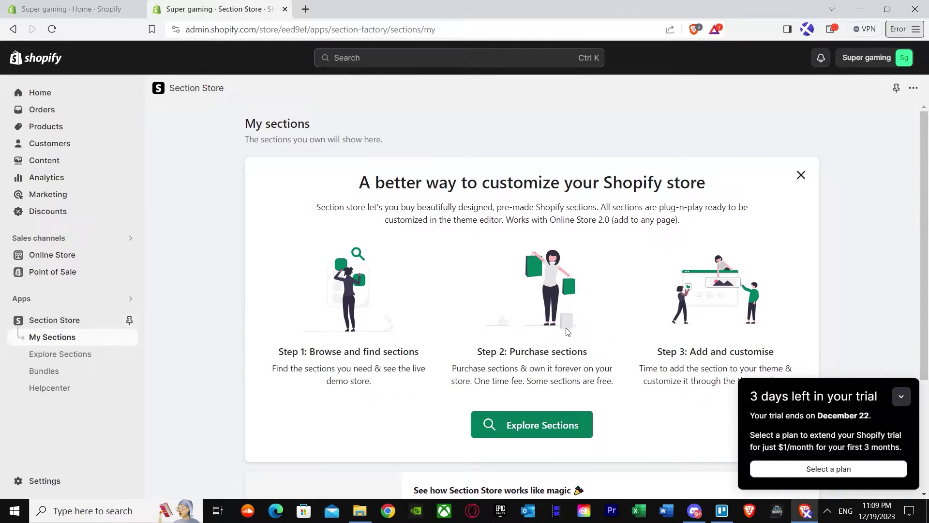
Open Explore Sections and scroll through the section library
click(540, 424)
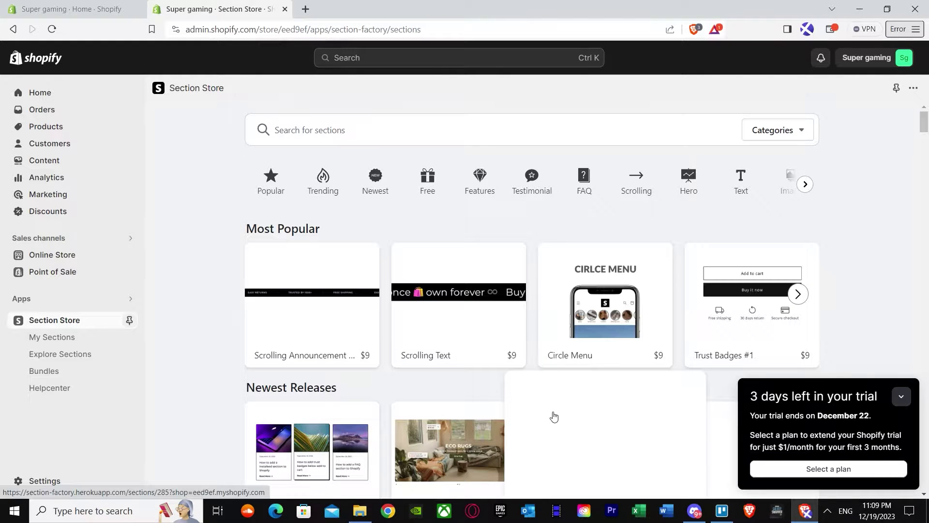
scroll(468, 305, down, 3)
scroll(468, 305, down, 3)
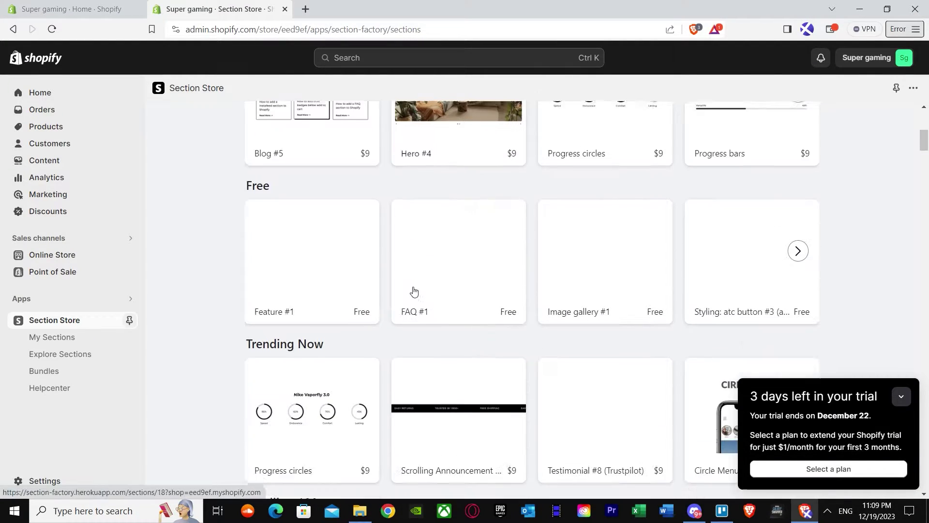
scroll(267, 305, down, 1)
scroll(266, 305, down, 5)
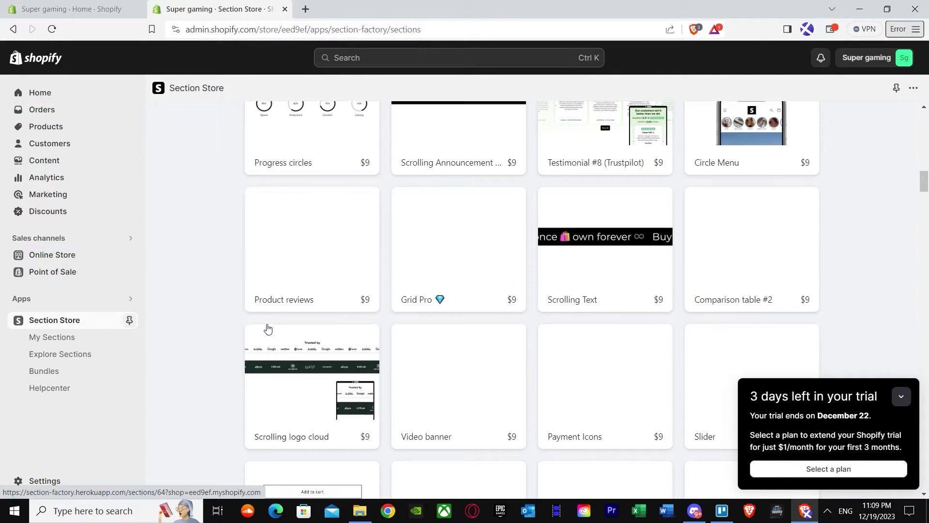
scroll(262, 326, up, 15)
scroll(229, 276, up, 2)
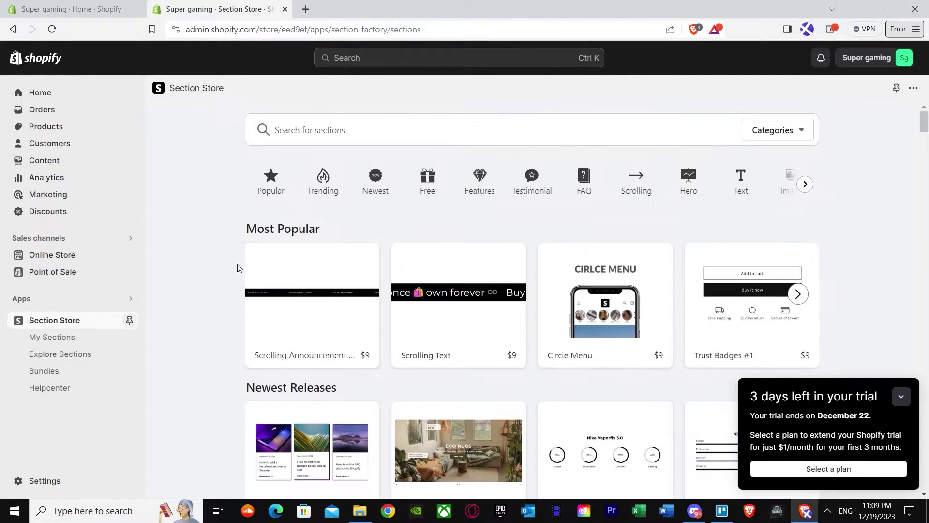
scroll(562, 296, down, 5)
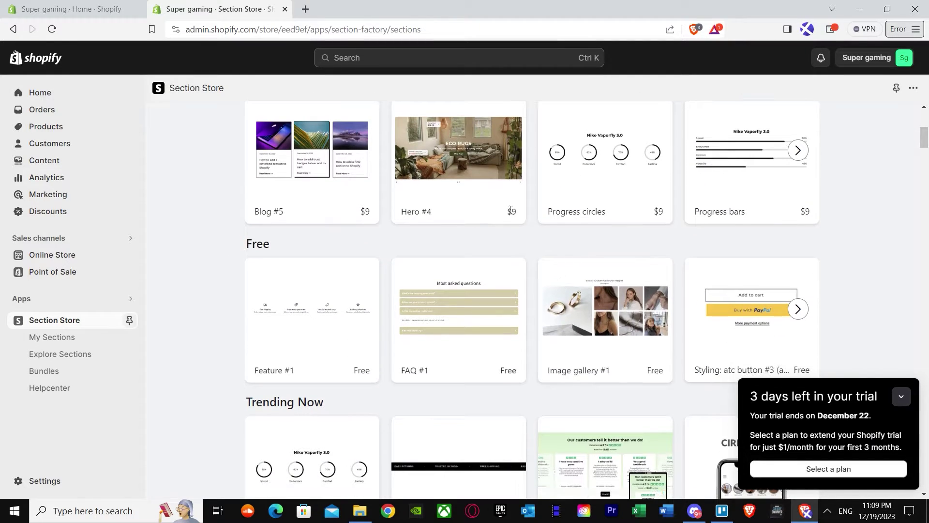
scroll(363, 262, down, 10)
scroll(362, 261, down, 8)
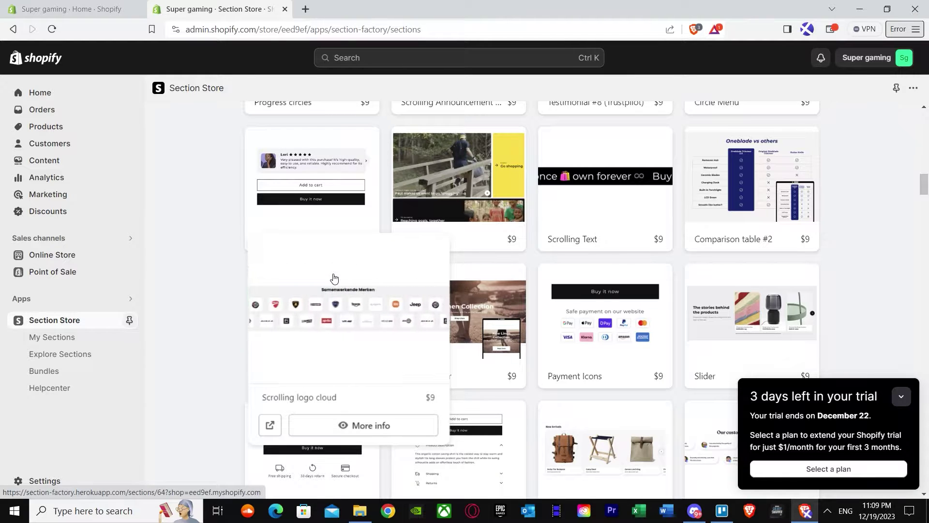
scroll(235, 231, down, 8)
scroll(267, 282, up, 18)
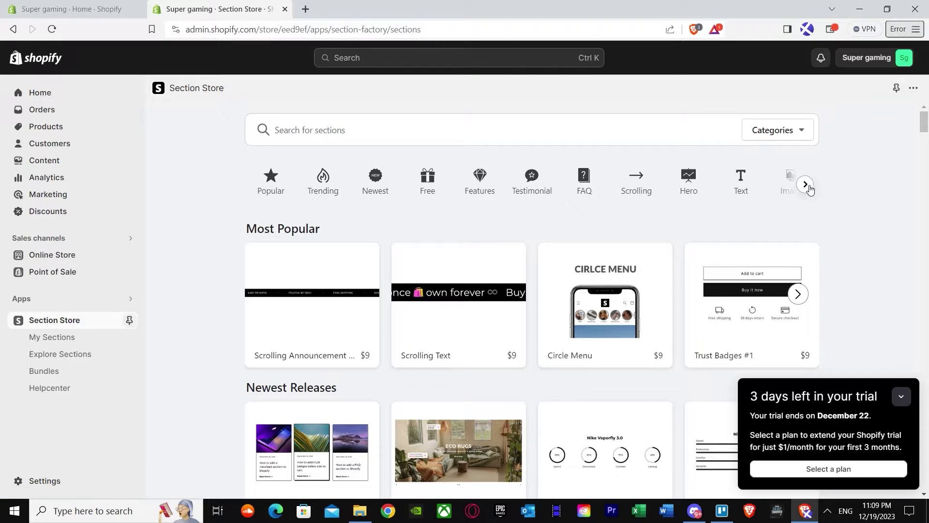
Advance the category carousel to its last categories, including Countdown timer
click(806, 185)
click(806, 185)
click(806, 185)
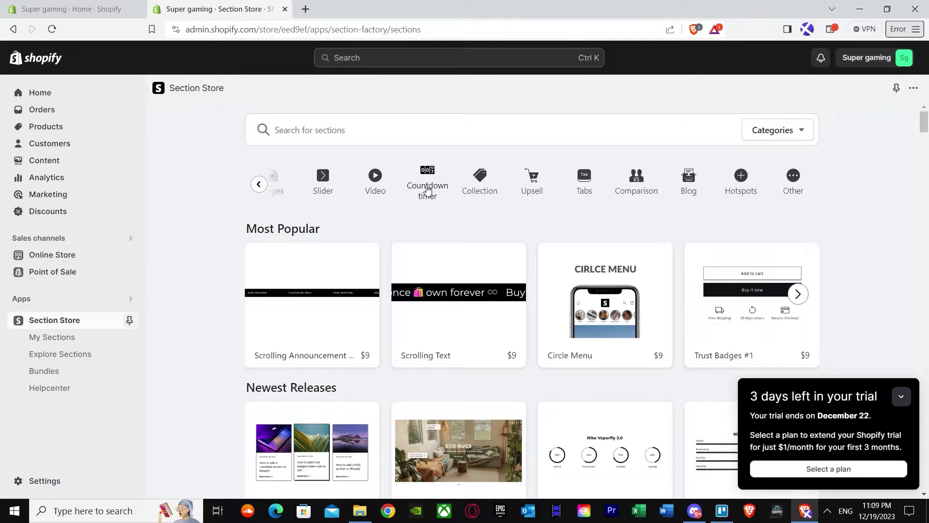
Filter sections by Countdown timer, return to Popular, and search 'countdown tim'
click(427, 183)
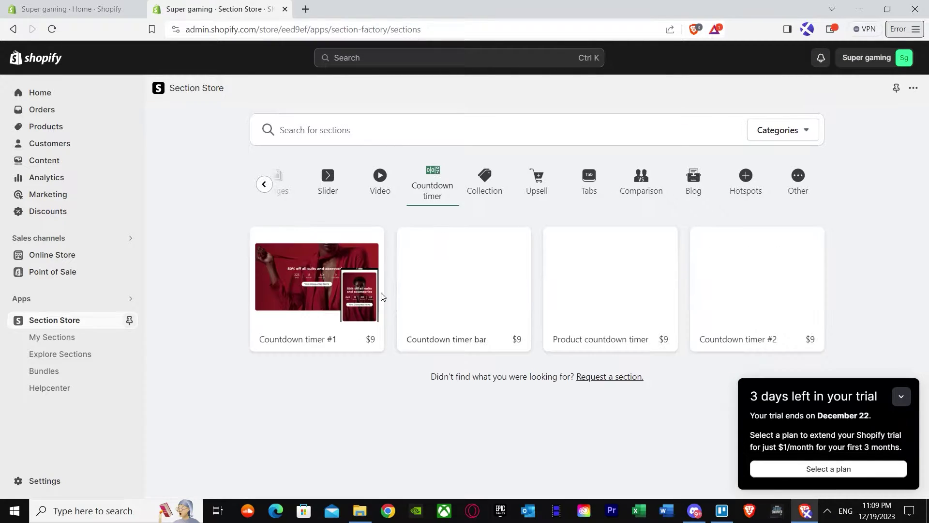
mouse_move(301, 318)
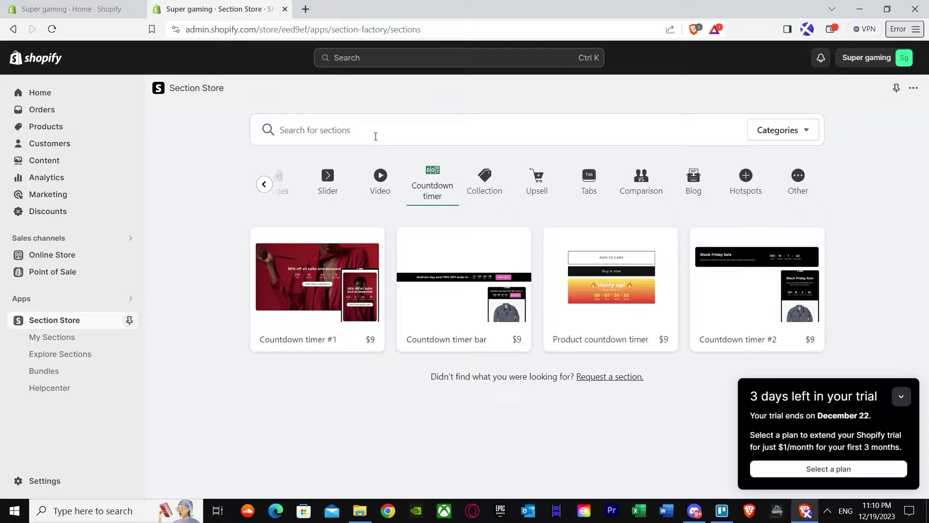
click(264, 184)
click(269, 183)
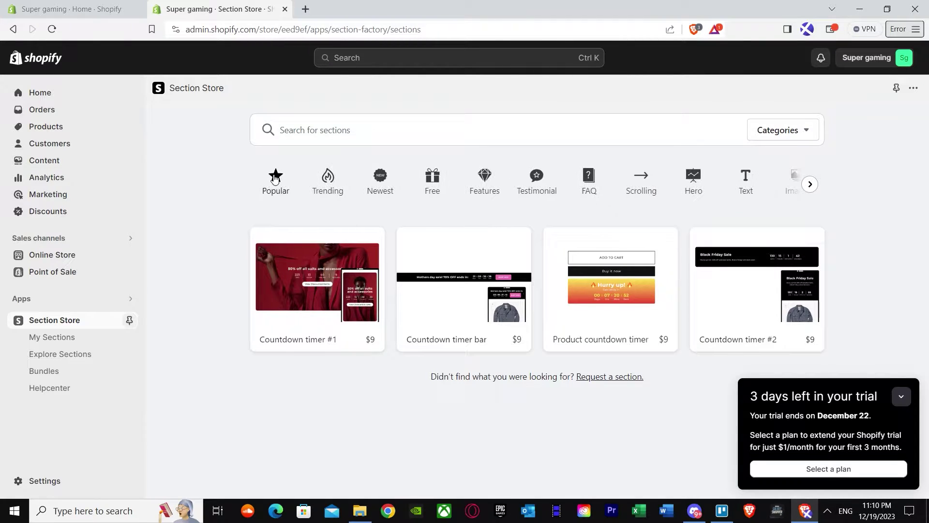
click(323, 123)
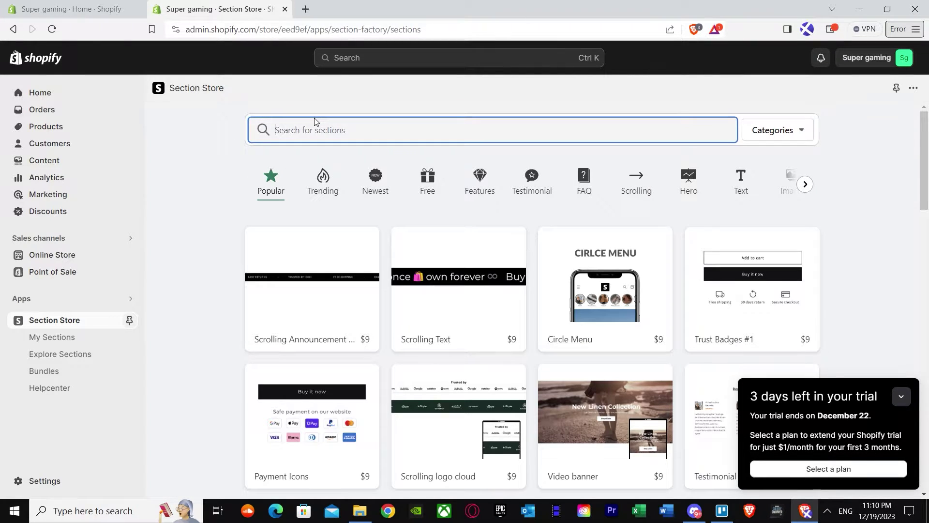
text(count)
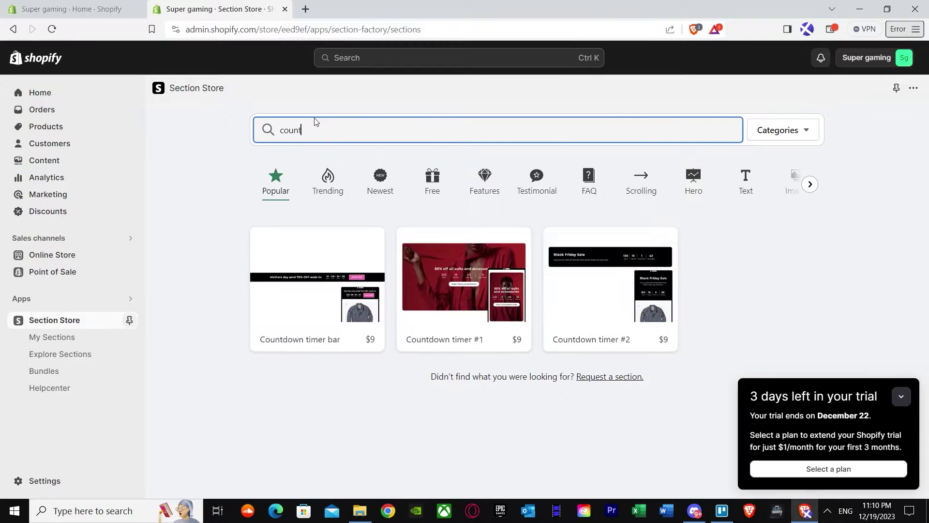
text(down timer)
Open and close the Request a section page, then reload Section Store's home page
click(589, 378)
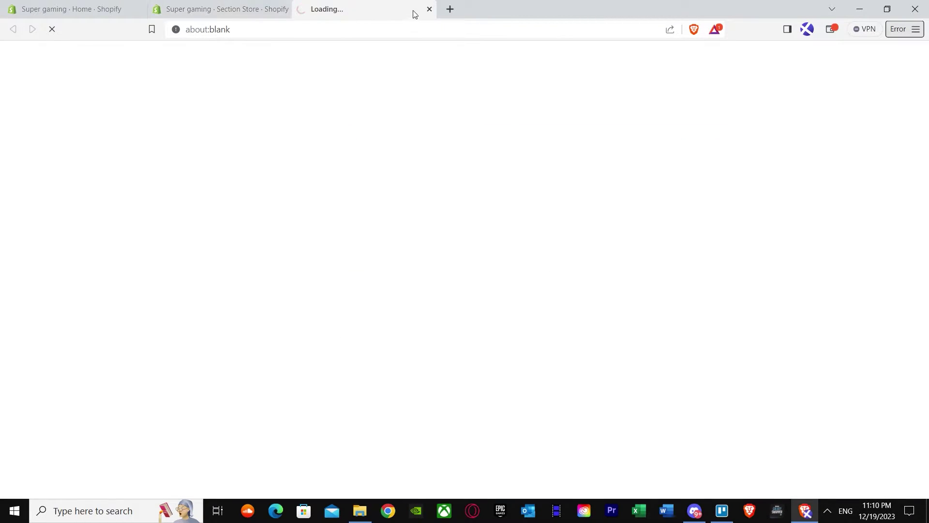
click(429, 10)
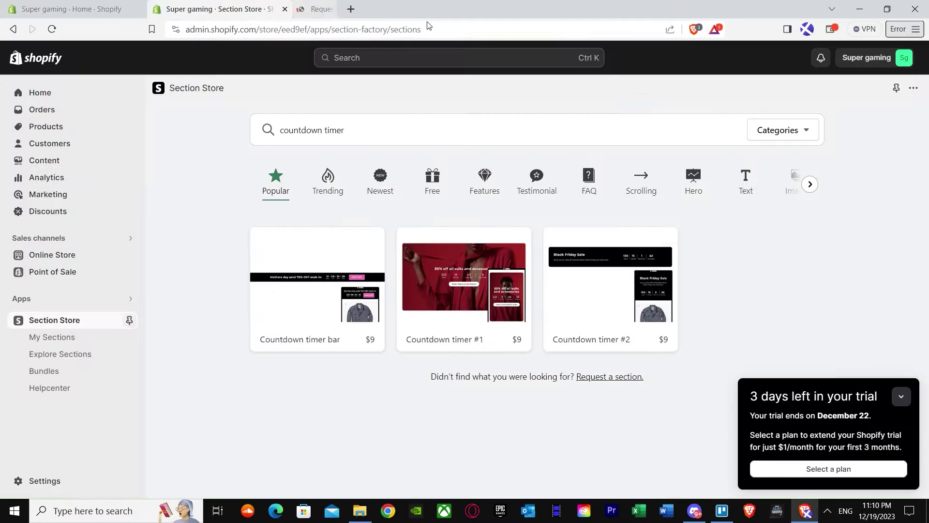
click(78, 318)
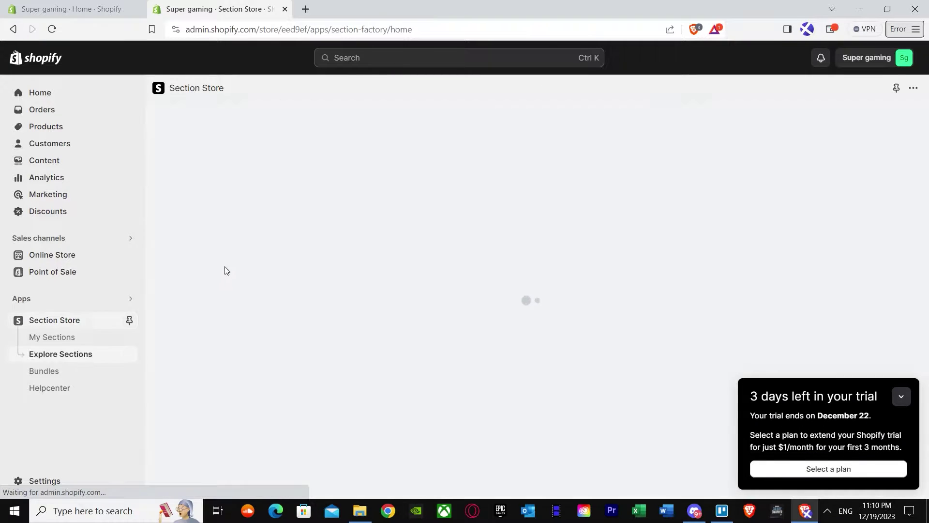
Search the section catalogue for 'count' and preview the Counter section's details
click(314, 134)
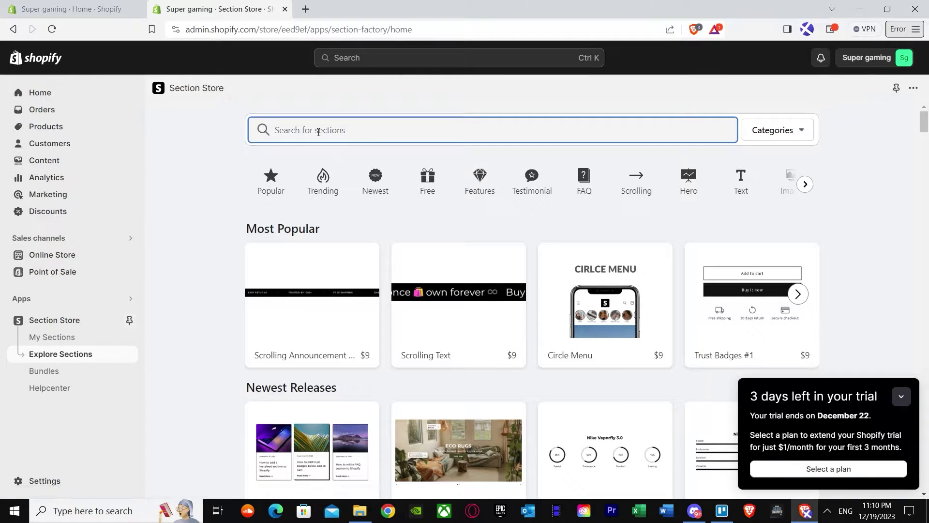
text(ci)
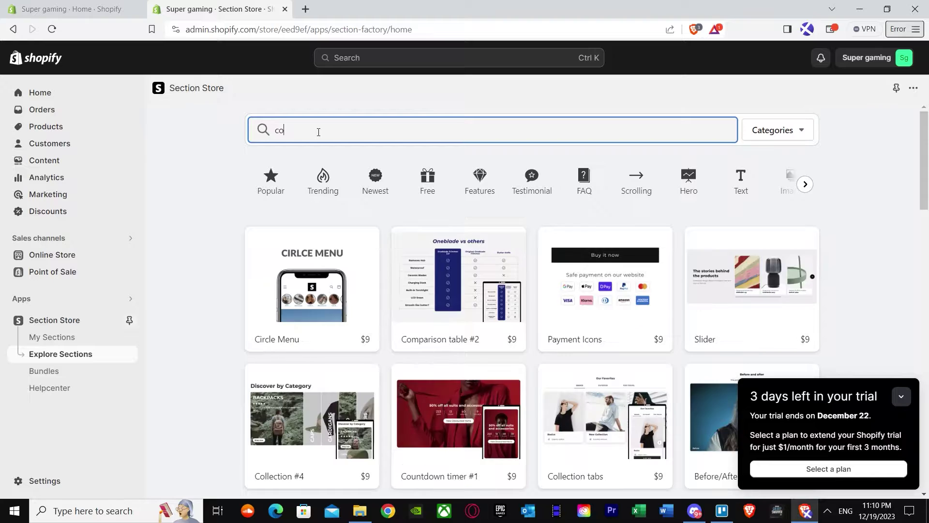
key(BackSpace)
key(BackSpace)
text(count)
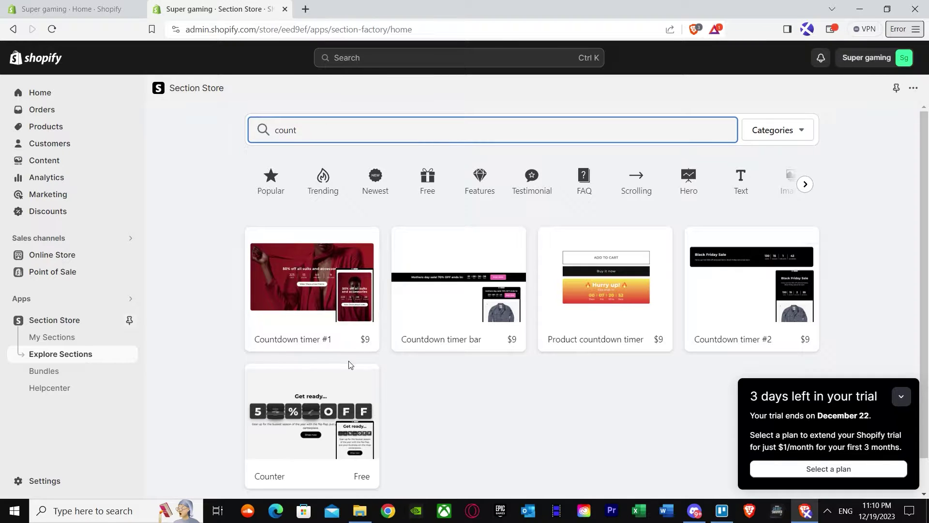
scroll(454, 417, down, 1)
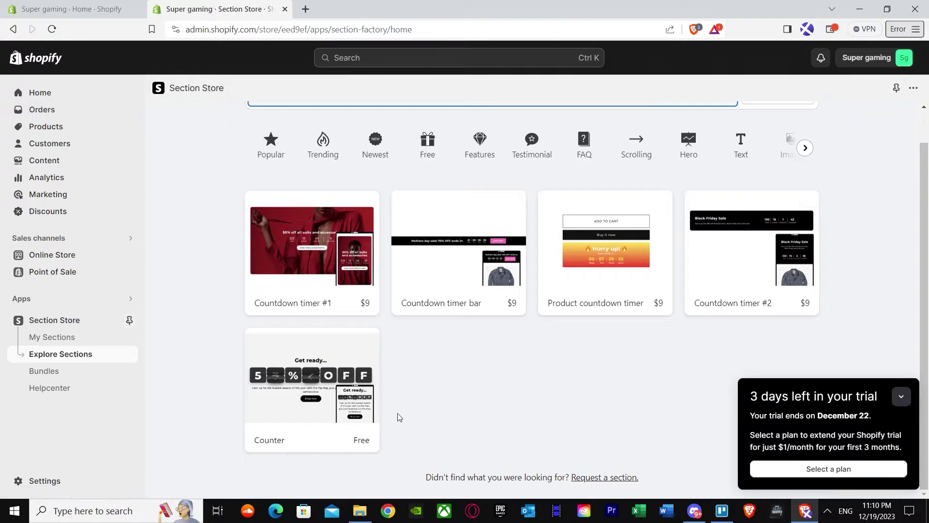
mouse_move(331, 385)
click(331, 384)
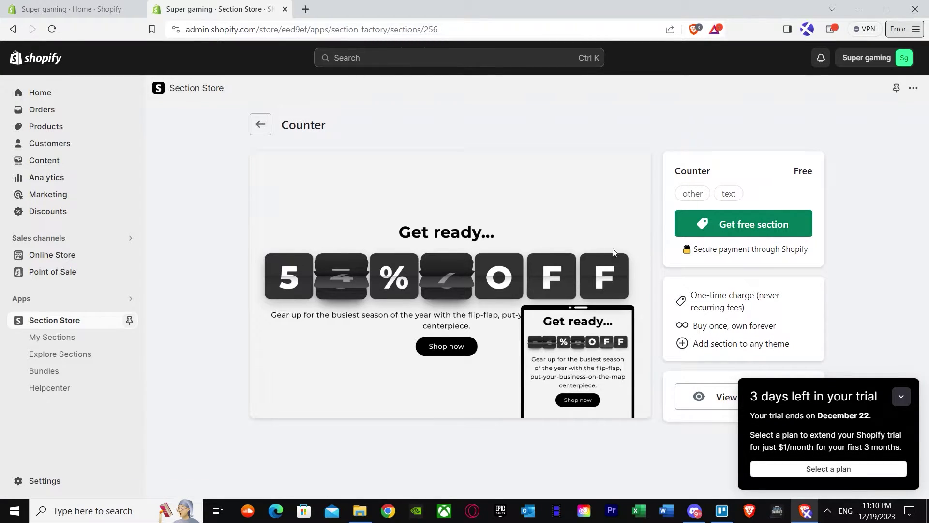
click(261, 125)
Search 'count' again, open the Counter card and get it as a free section
click(336, 137)
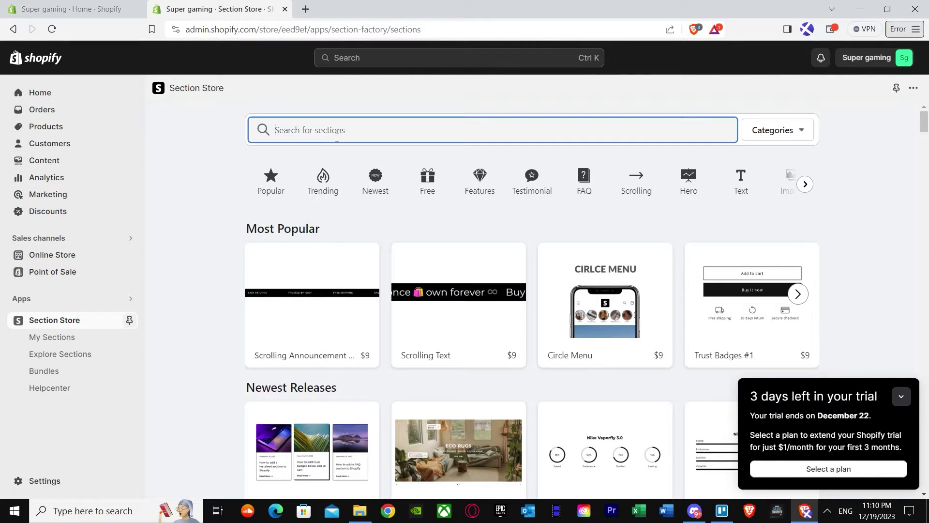
text(count)
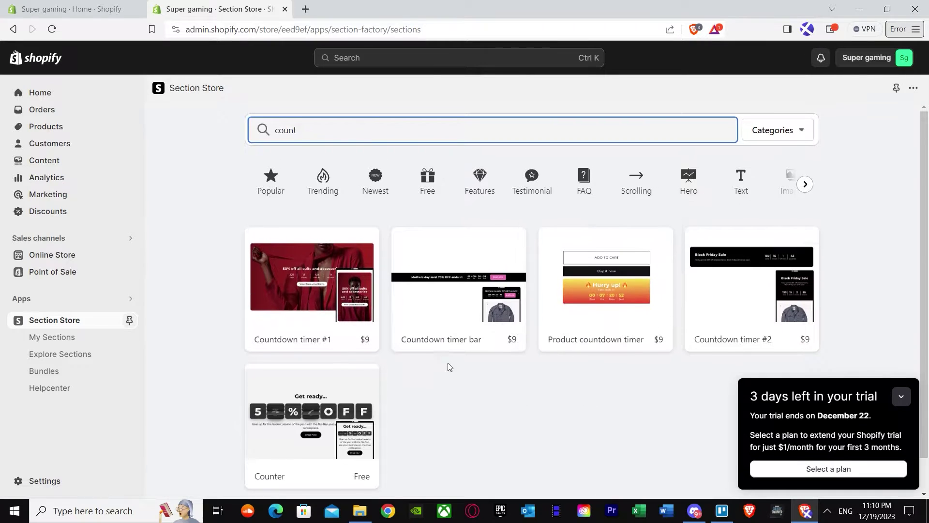
click(332, 433)
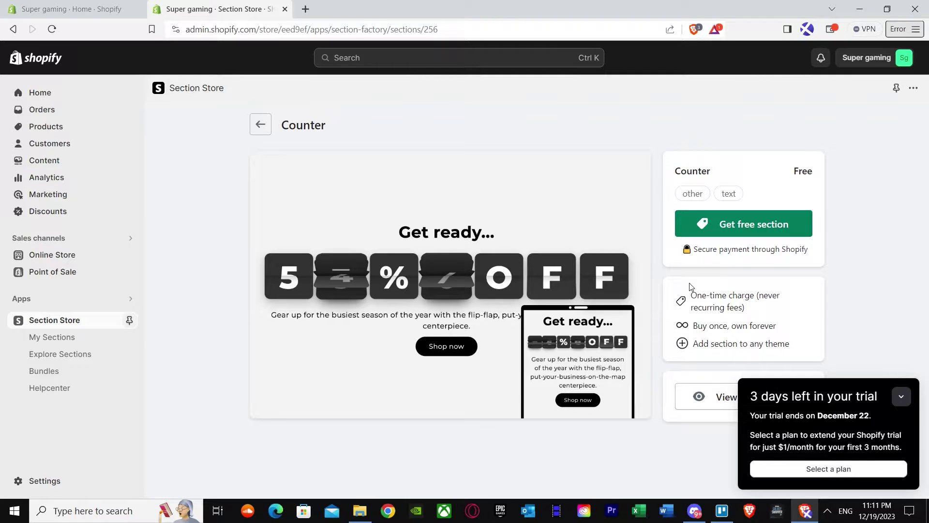
click(705, 239)
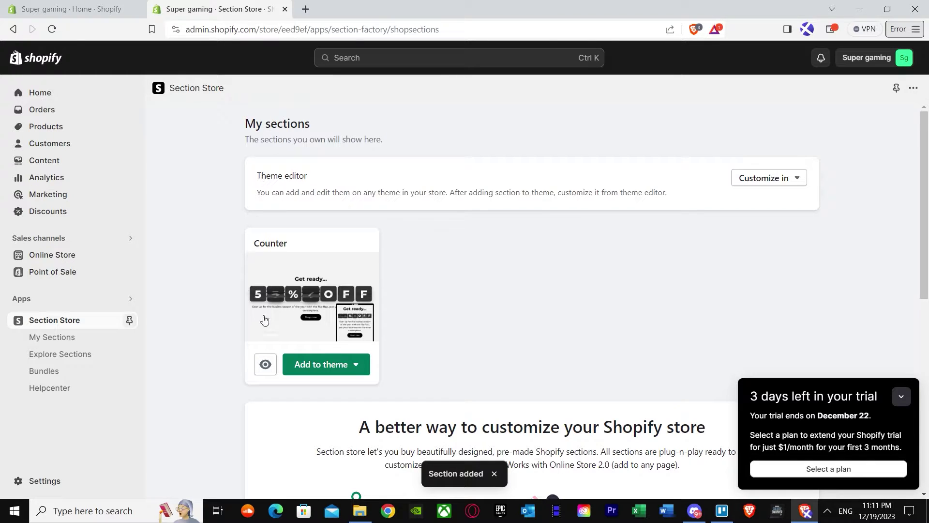
Add the Counter section from My sections to the Dawn (Live) theme
scroll(262, 274, down, 3)
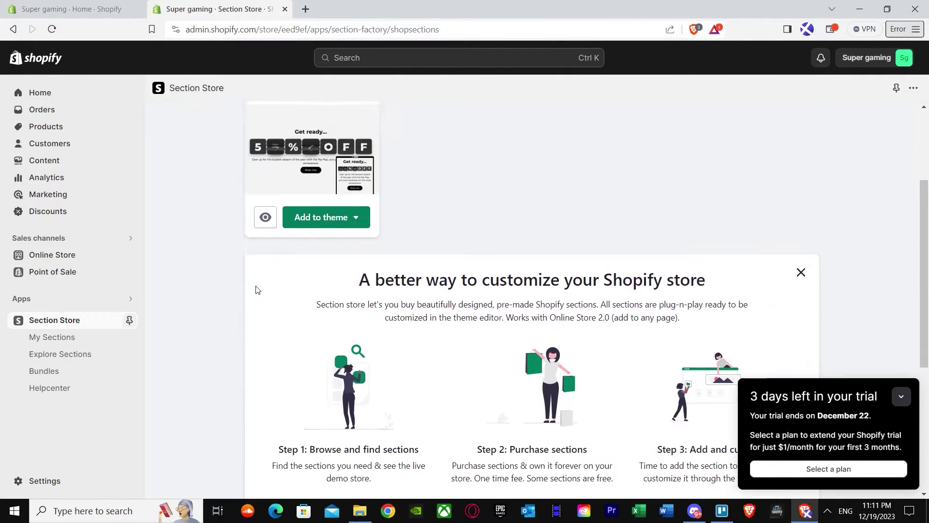
scroll(257, 315, up, 3)
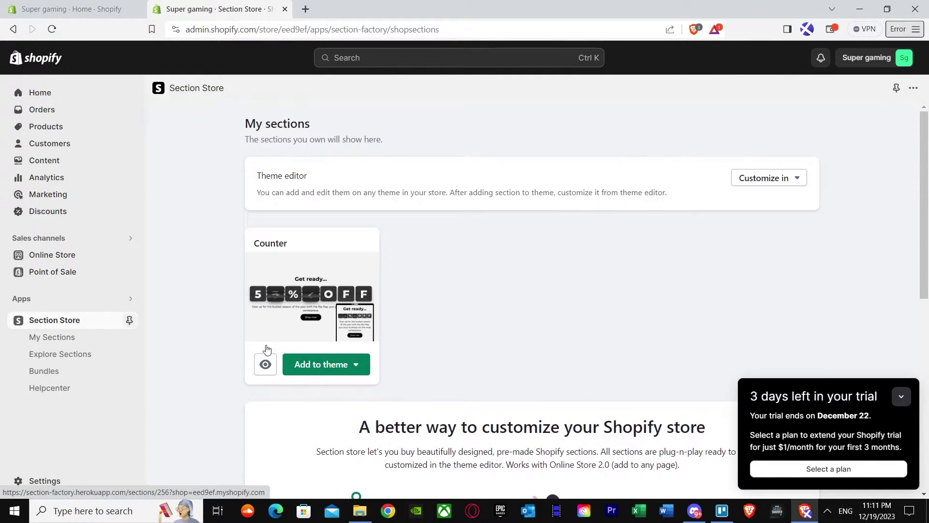
click(321, 367)
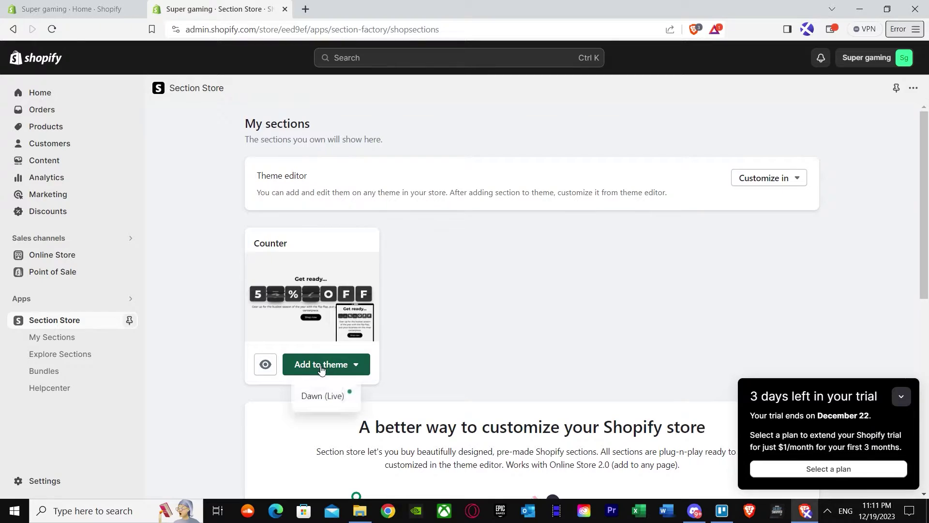
click(324, 399)
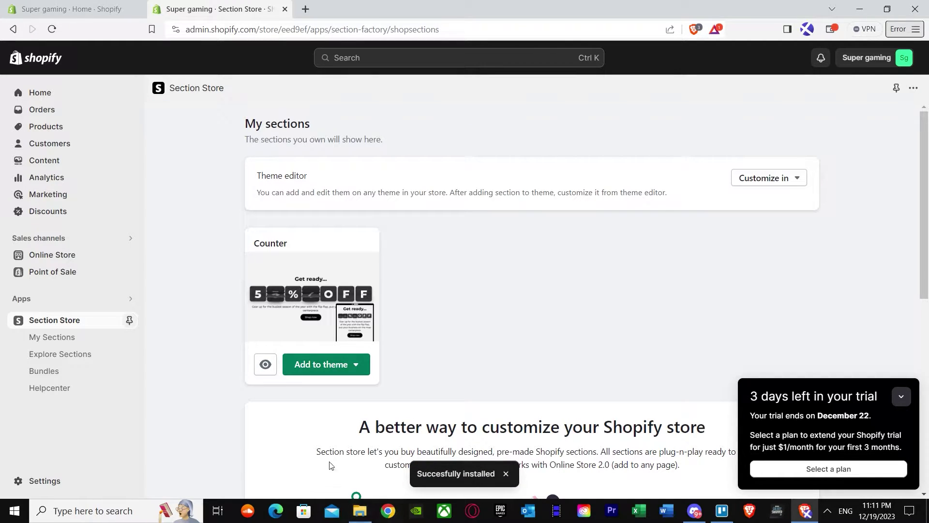
scroll(445, 376, down, 5)
scroll(447, 380, down, 3)
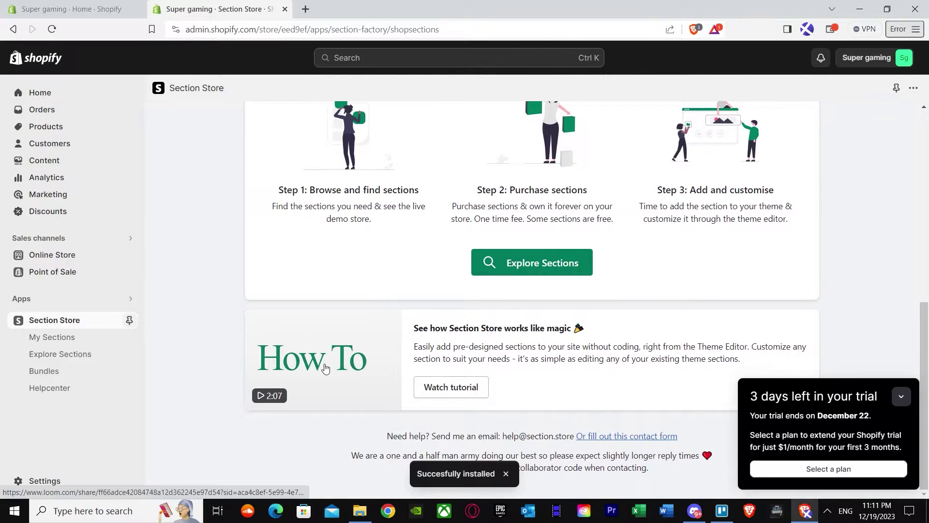
Browse Section Store's My sections and the full Explore sections list
click(65, 339)
click(65, 351)
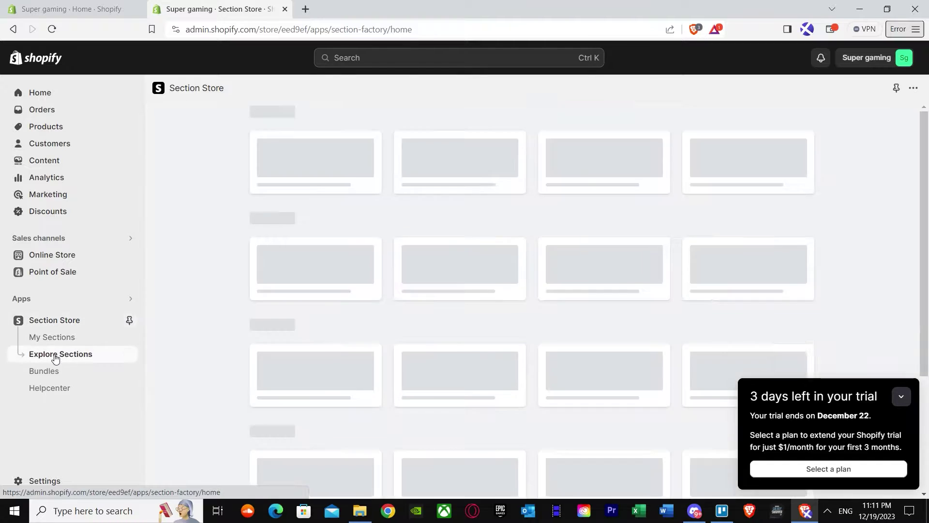
scroll(296, 326, down, 10)
mouse_move(305, 338)
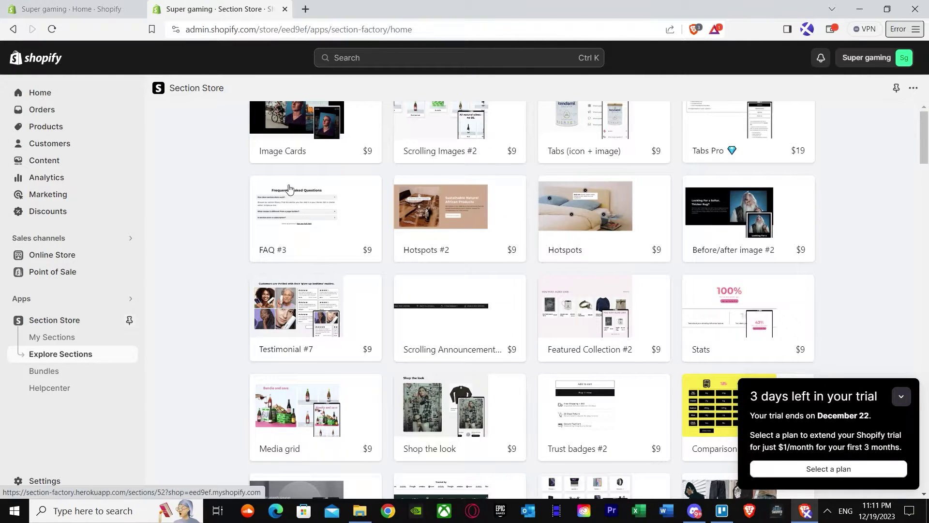
scroll(364, 272, down, 3)
scroll(445, 359, down, 4)
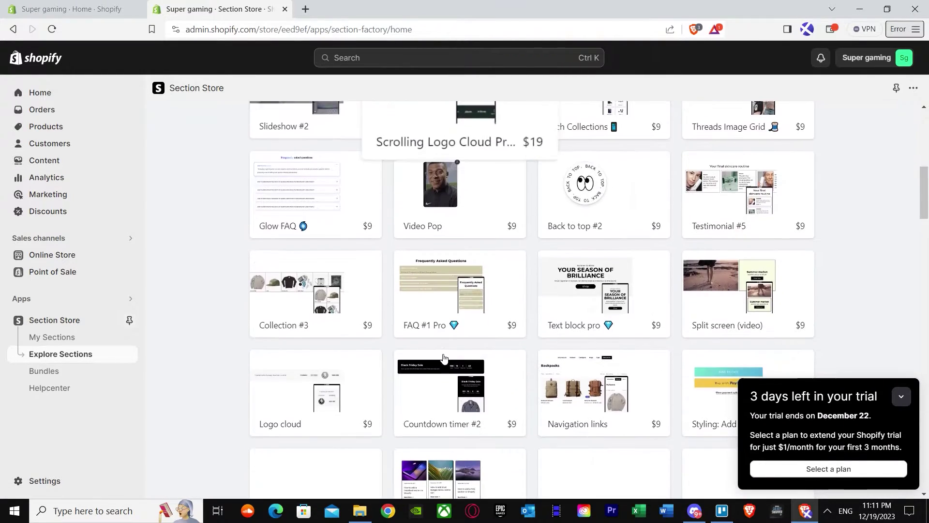
scroll(412, 320, down, 5)
scroll(307, 286, down, 5)
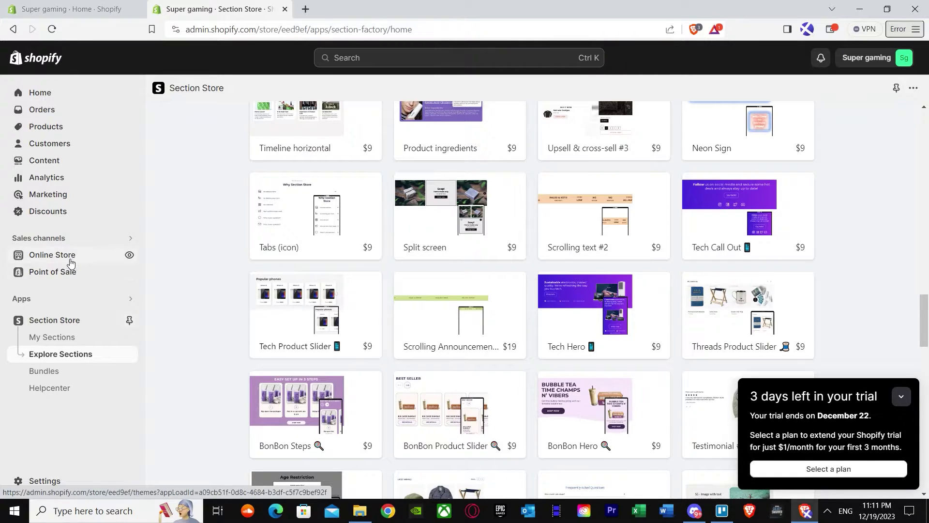
Go to Online Store themes and open the Dawn theme in the editor
click(71, 263)
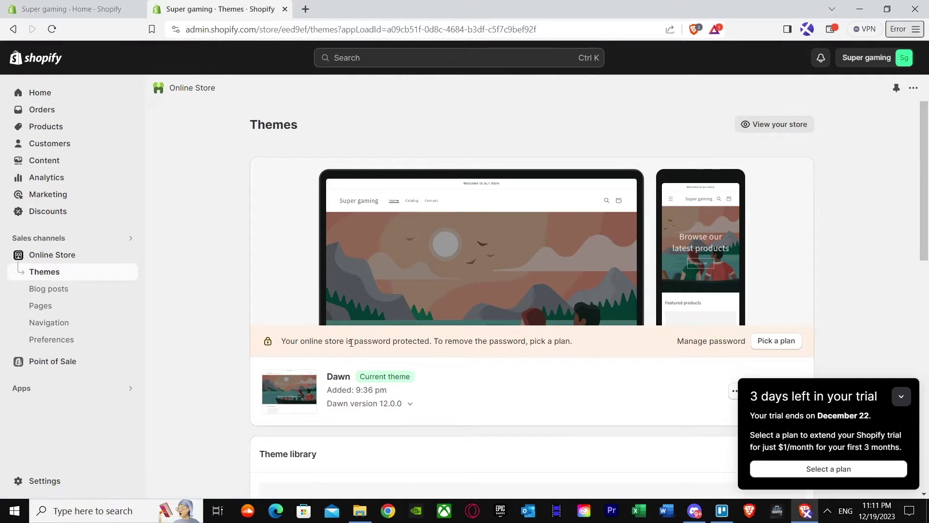
scroll(359, 358, down, 1)
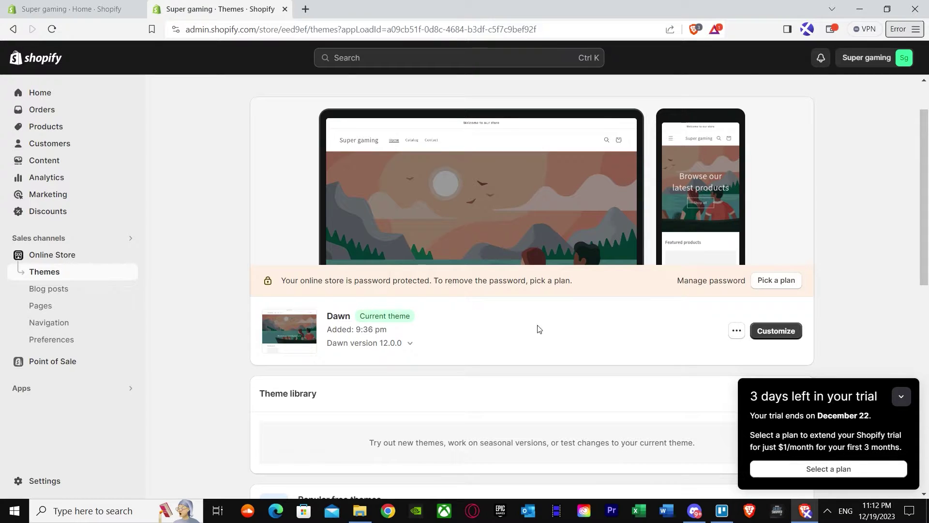
click(783, 333)
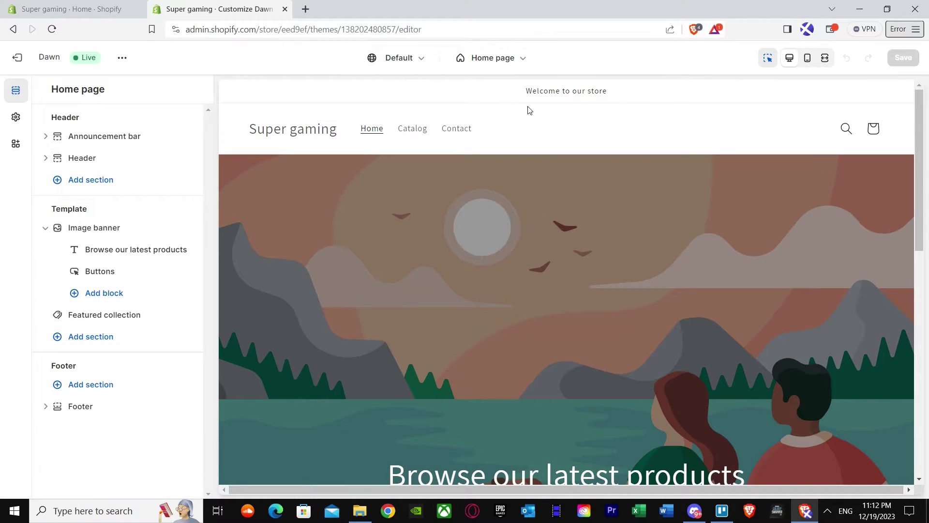
Switch the theme editor to the Password page by searching 'pass'
click(486, 62)
scroll(433, 241, down, 1)
scroll(447, 194, up, 1)
click(458, 88)
text(pas)
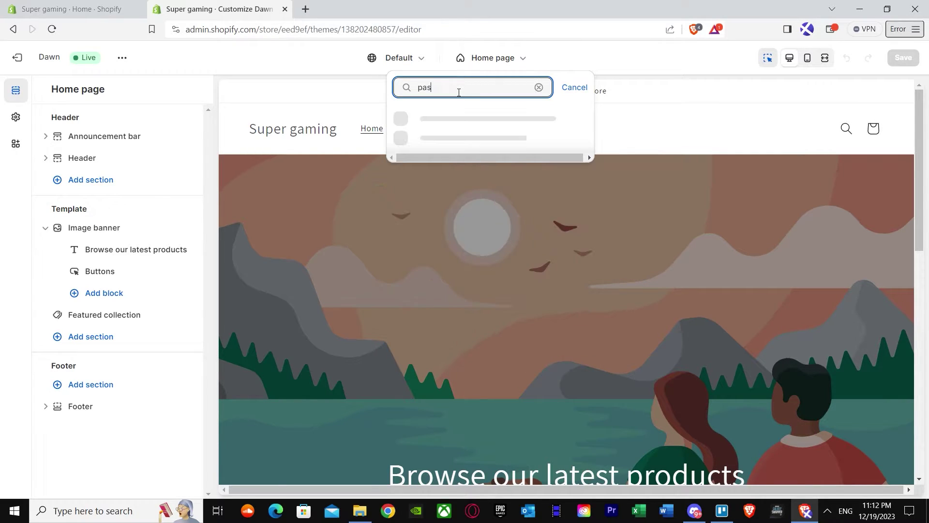
text(s)
click(460, 153)
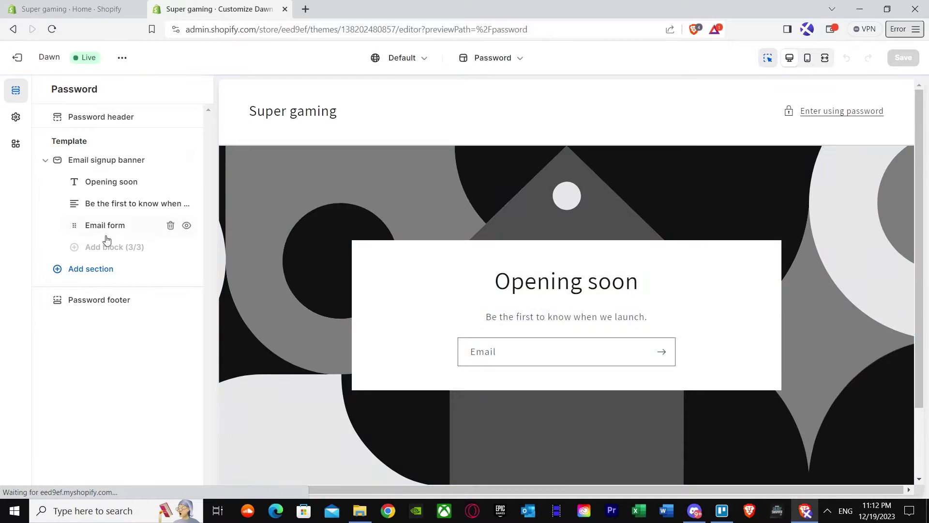
Open the Template group's addable sections list and scroll to SS - Counter
click(89, 269)
scroll(269, 329, down, 3)
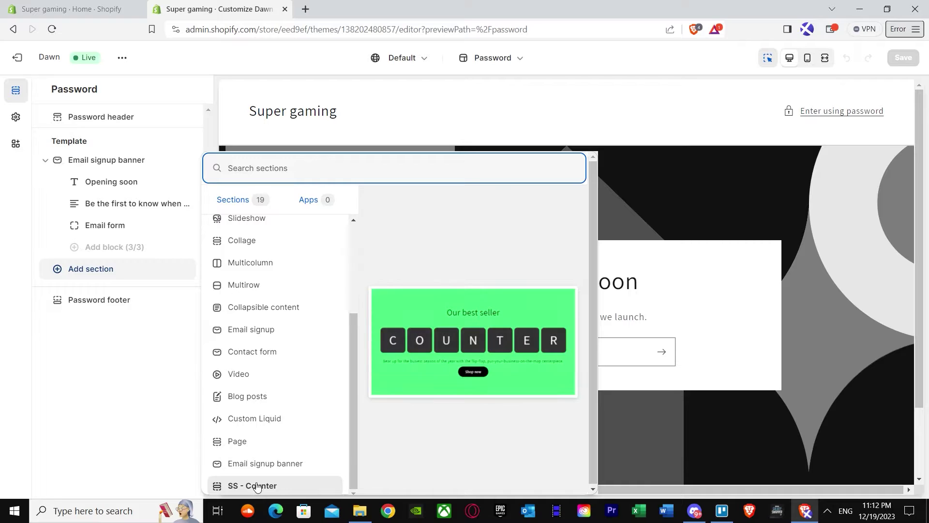
scroll(256, 416, up, 3)
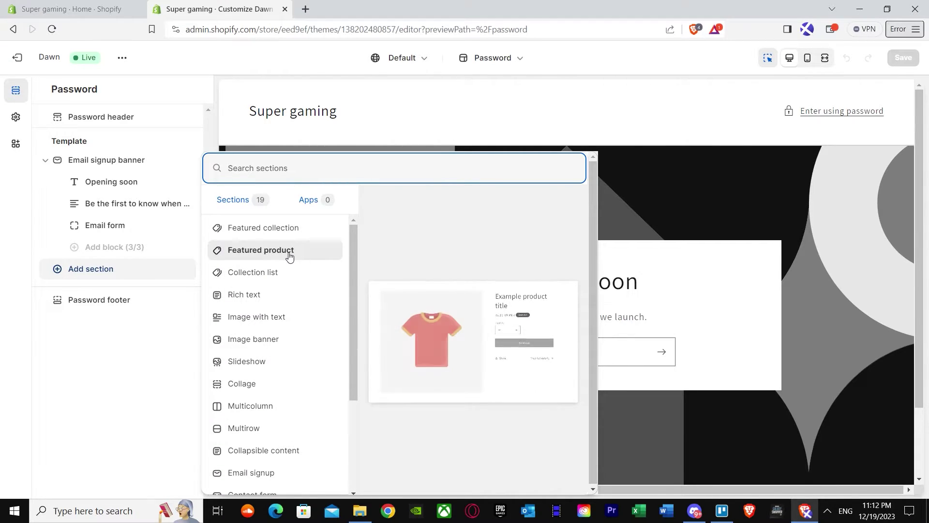
scroll(272, 322, down, 3)
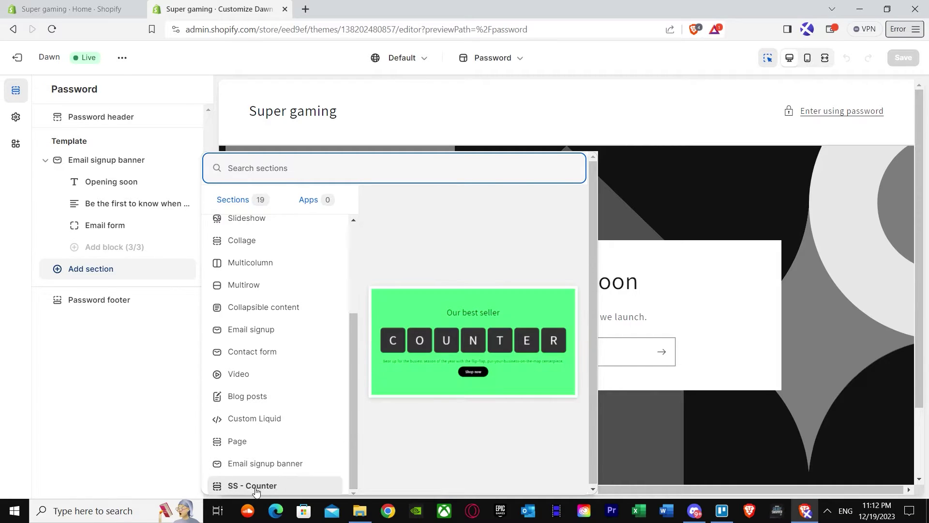
Add SS - Counter to the Password template and drag it below the Email signup banner
click(446, 380)
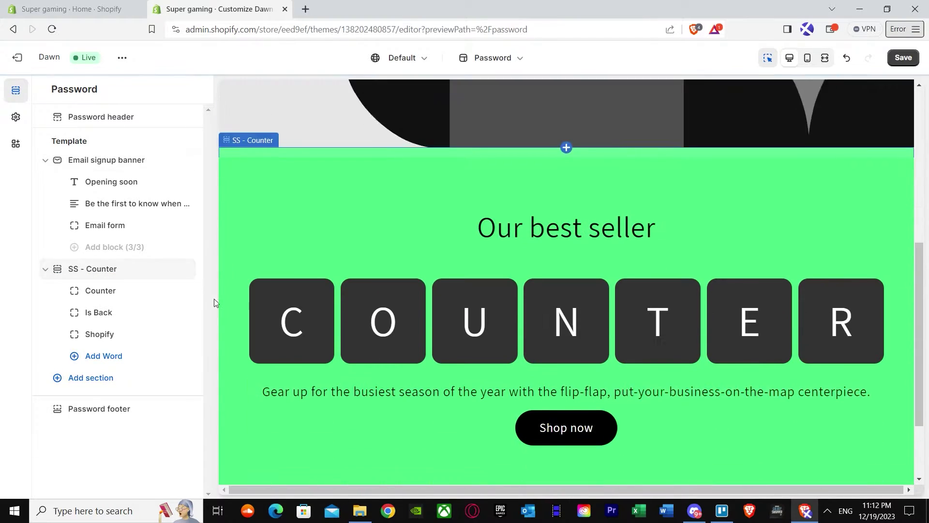
drag(91, 271, 138, 209)
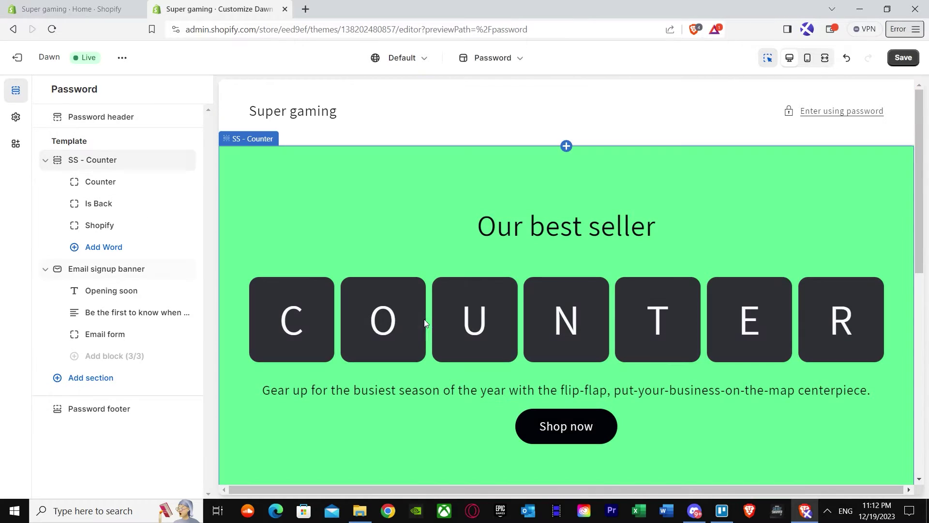
scroll(289, 264, down, 5)
drag(97, 160, 97, 199)
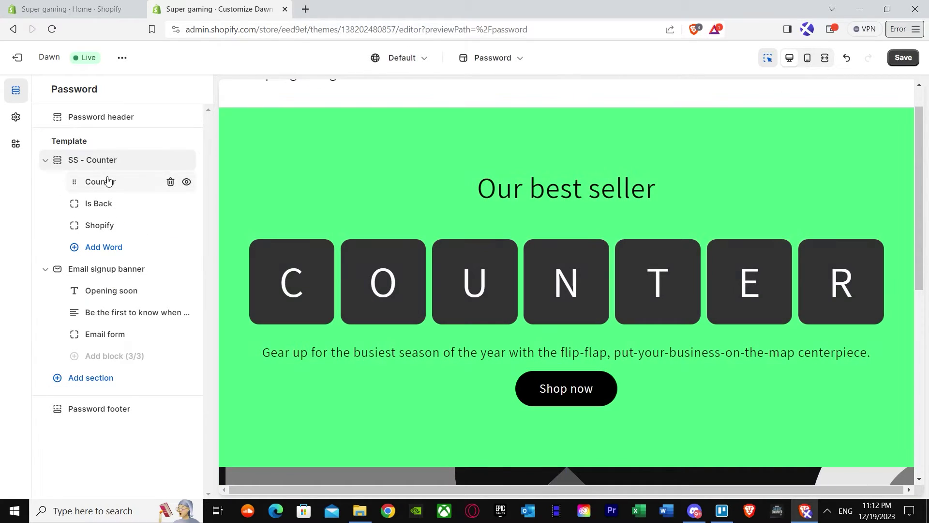
drag(109, 158, 120, 271)
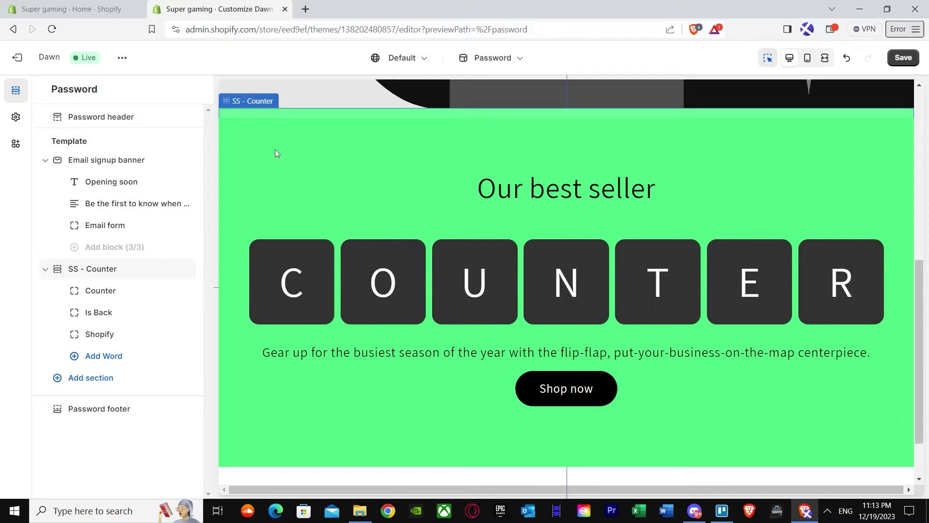
In the SS - Counter section, replace the heading 'Our best seller' with 'HUGE SALE'
click(291, 294)
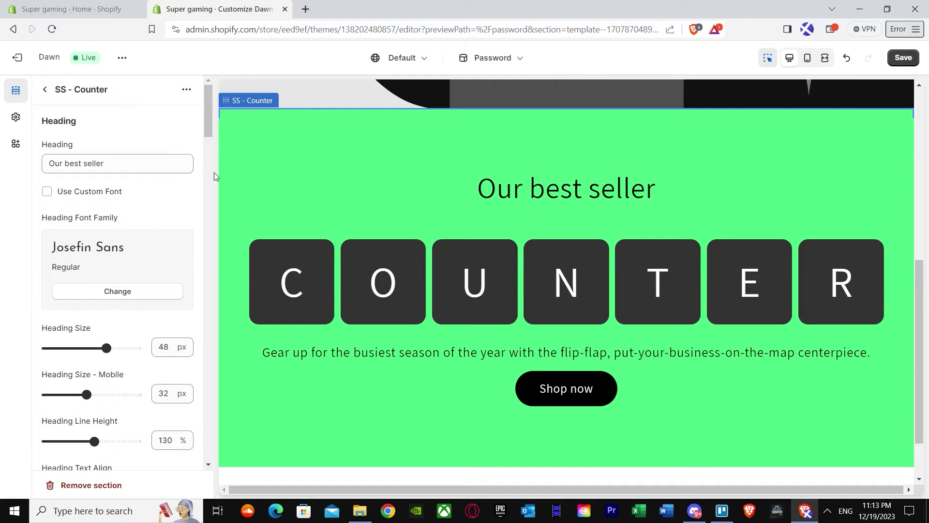
click(86, 166)
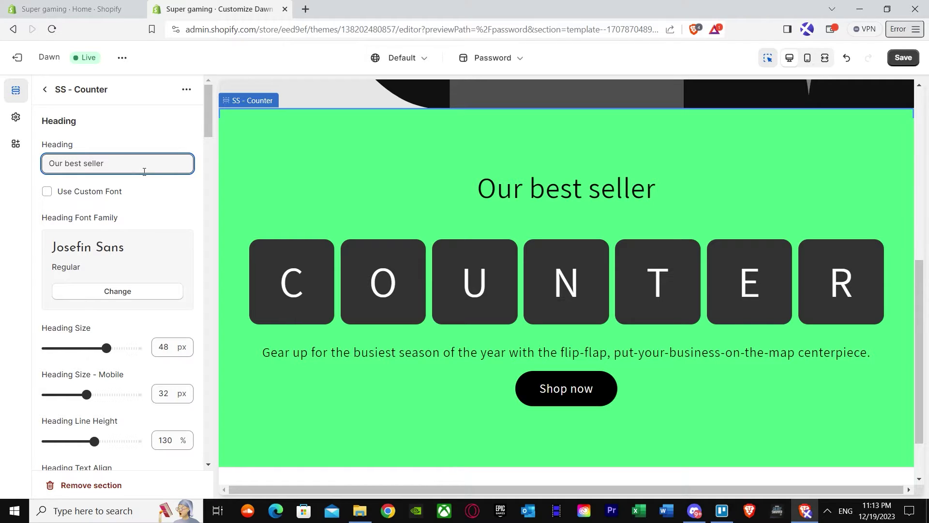
key(BackSpace)
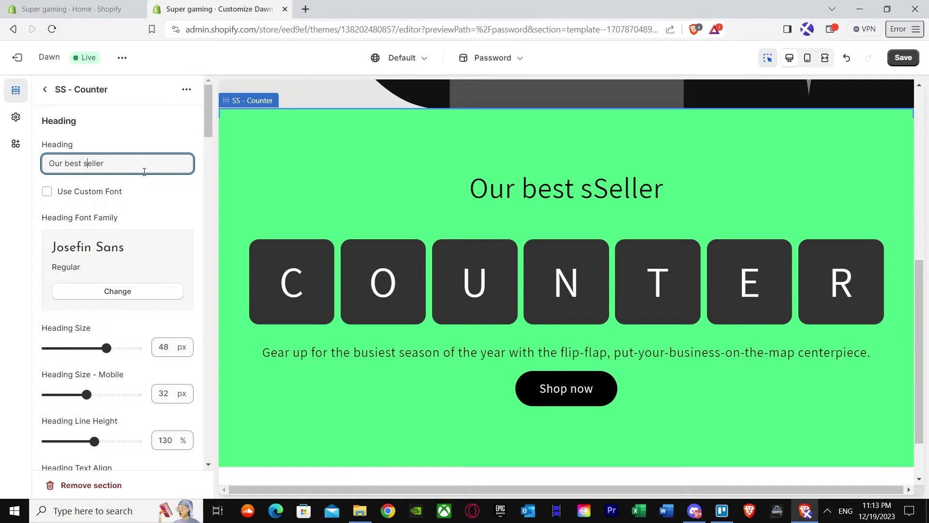
key(ctrl+a)
key(BackSpace)
text(a)
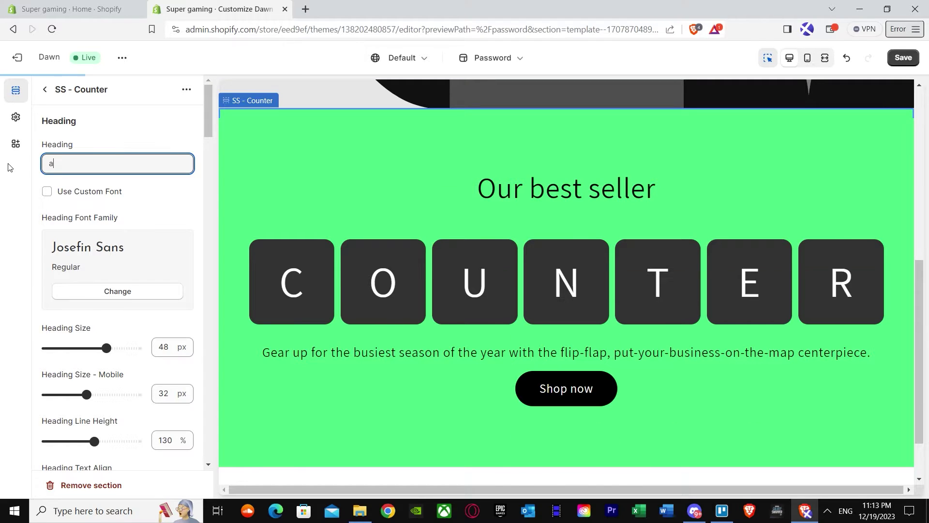
key(BackSpace)
text(Sa)
key(BackSpace)
key(BackSpace)
text(HUGE SALE)
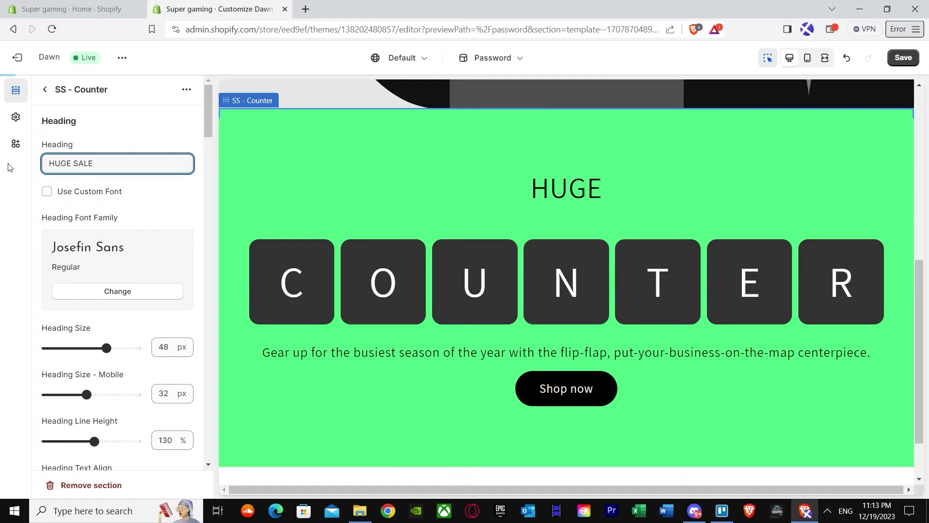
click(46, 195)
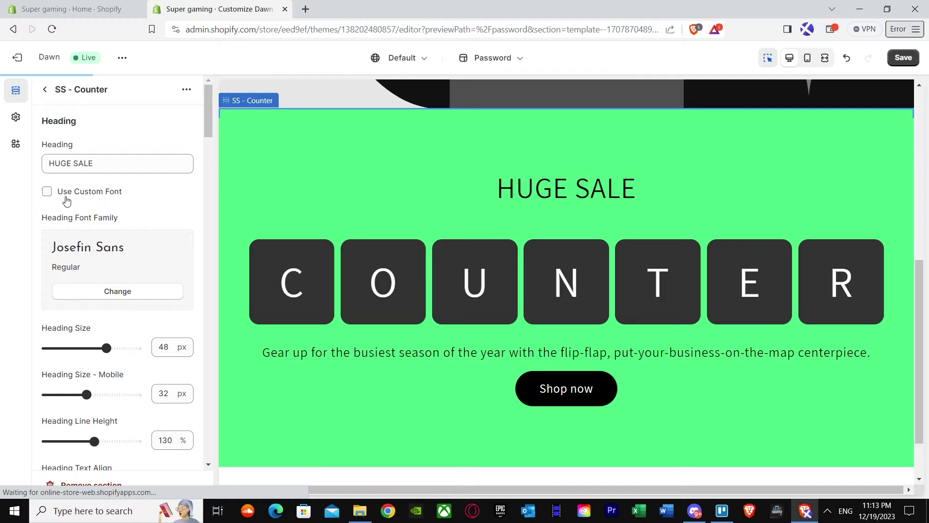
Keep the heading font Josefin Sans Regular and set the desktop heading size to 46 px
scroll(99, 162, down, 3)
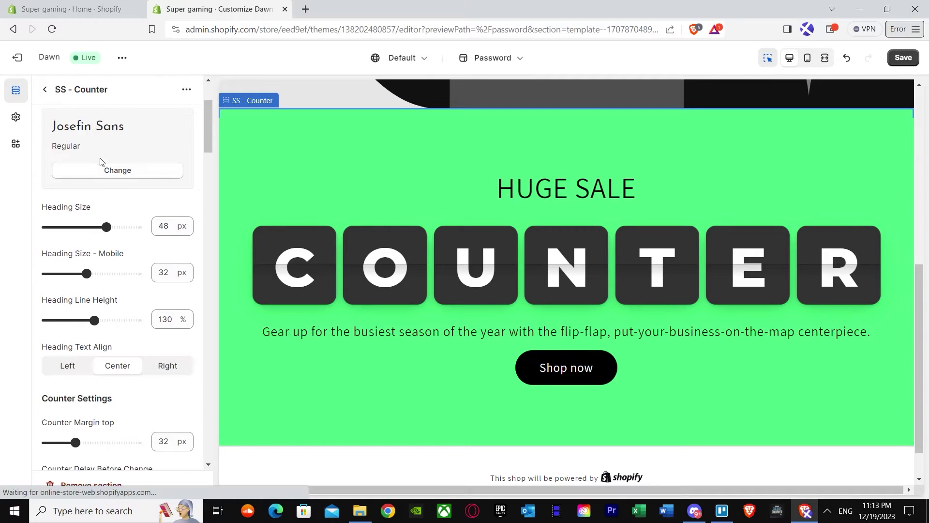
scroll(100, 161, up, 2)
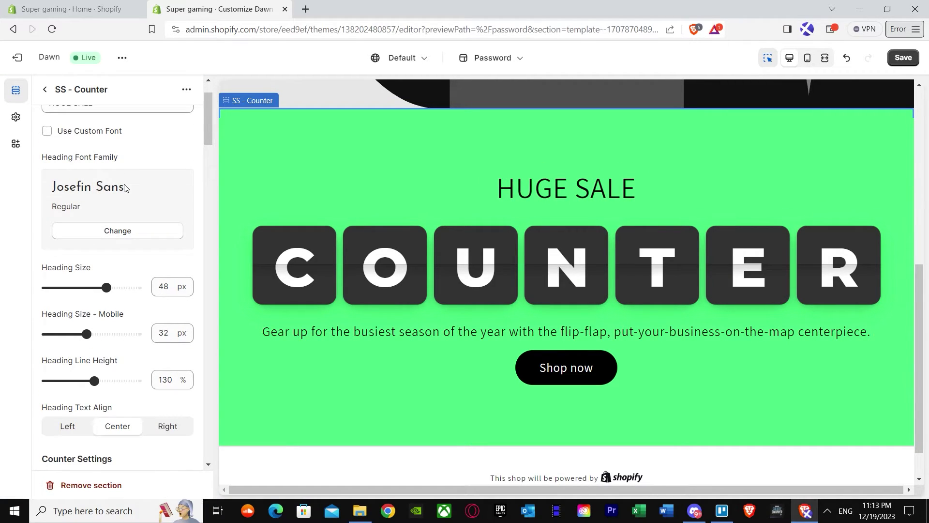
click(118, 231)
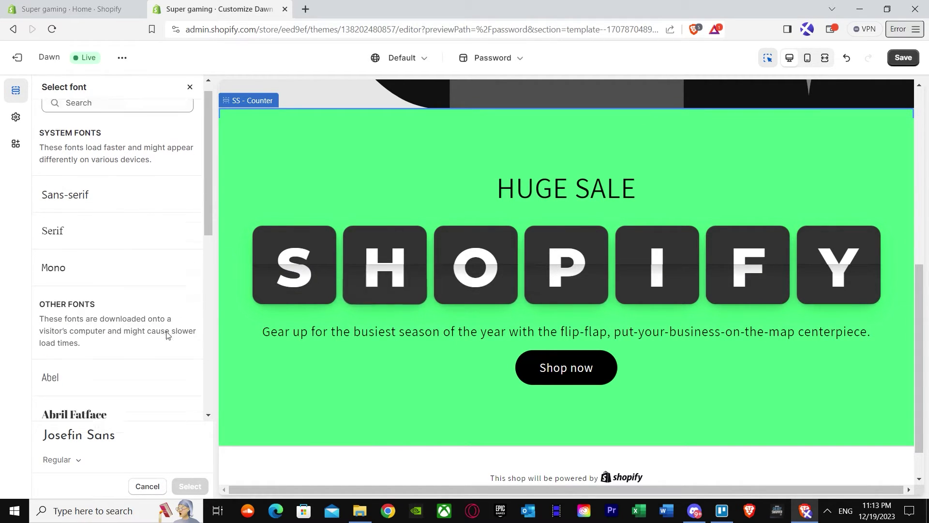
scroll(108, 252, down, 5)
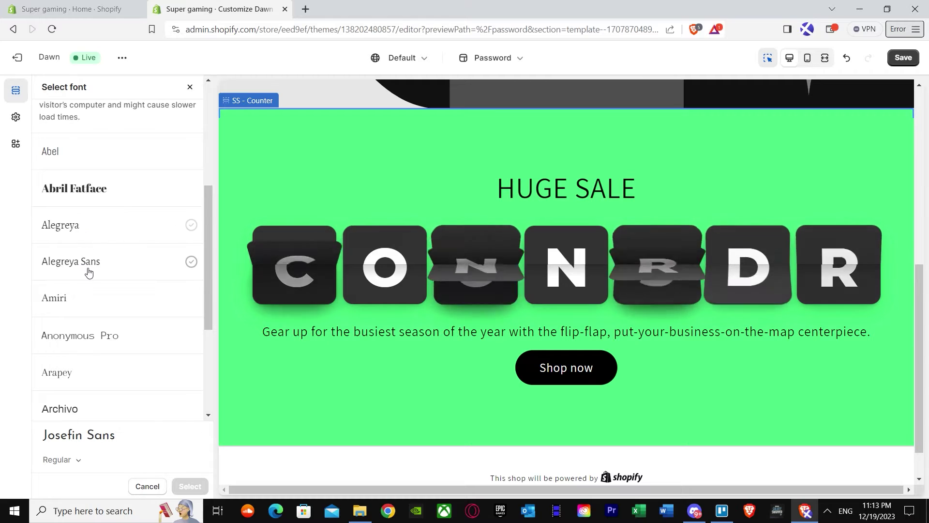
click(197, 87)
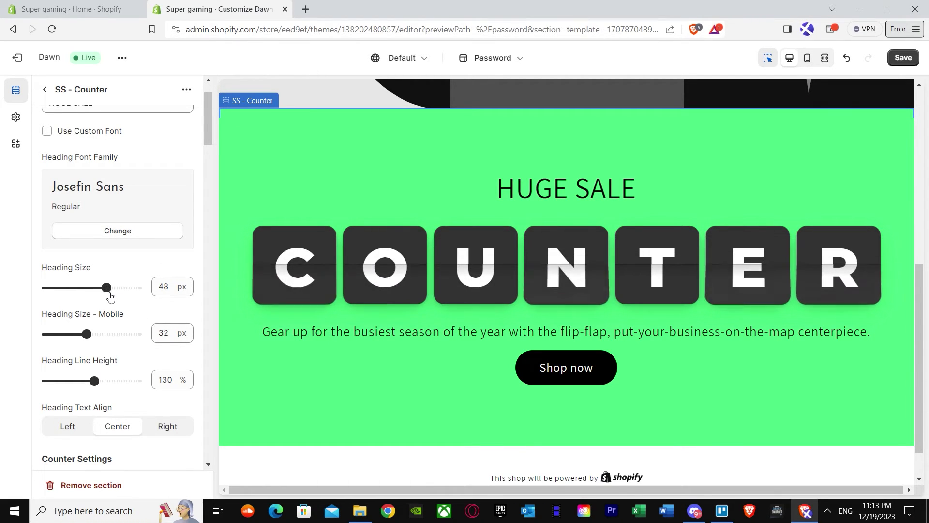
mouse_move(104, 287)
mouse_down()
mouse_move(96, 287)
mouse_move(121, 288)
mouse_up()
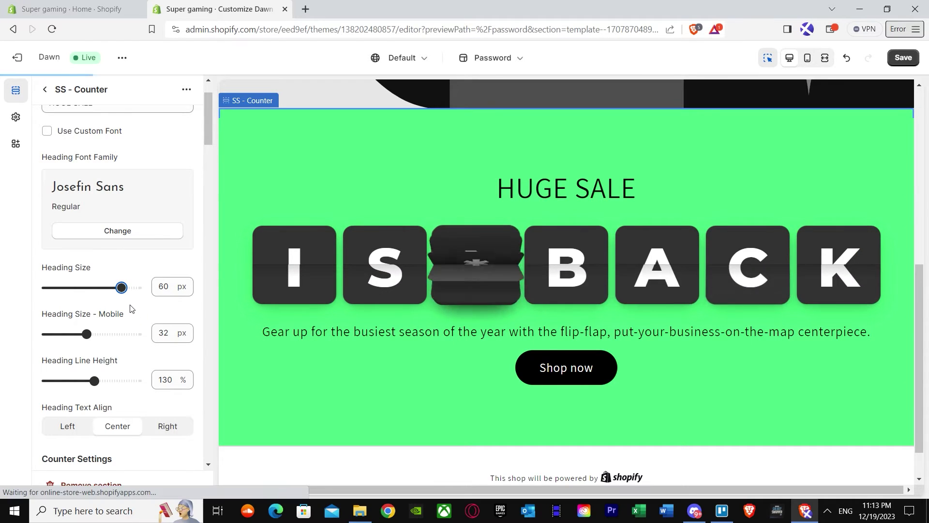
mouse_move(121, 288)
mouse_down()
mouse_move(139, 294)
mouse_move(29, 292)
mouse_move(105, 294)
mouse_up()
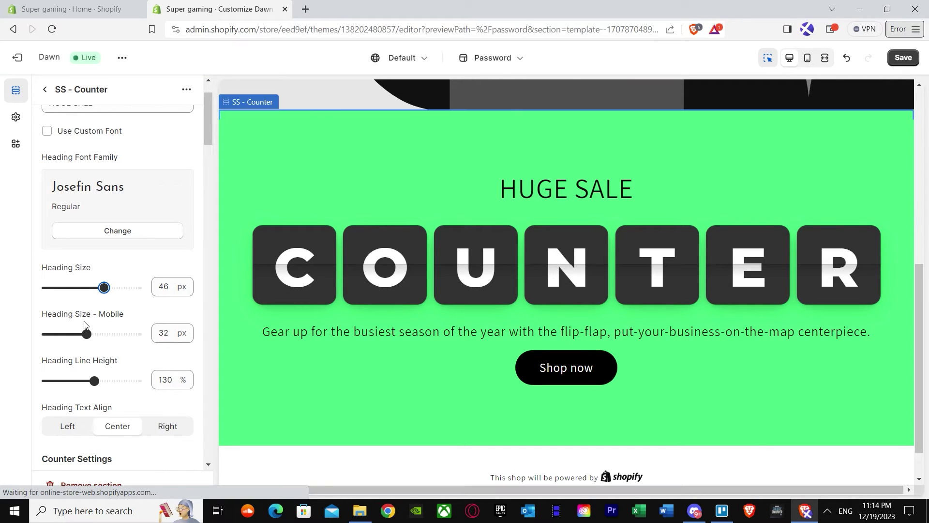
Lower the counter heading's mobile size from 32 px to 6 px using the mobile preview
click(807, 59)
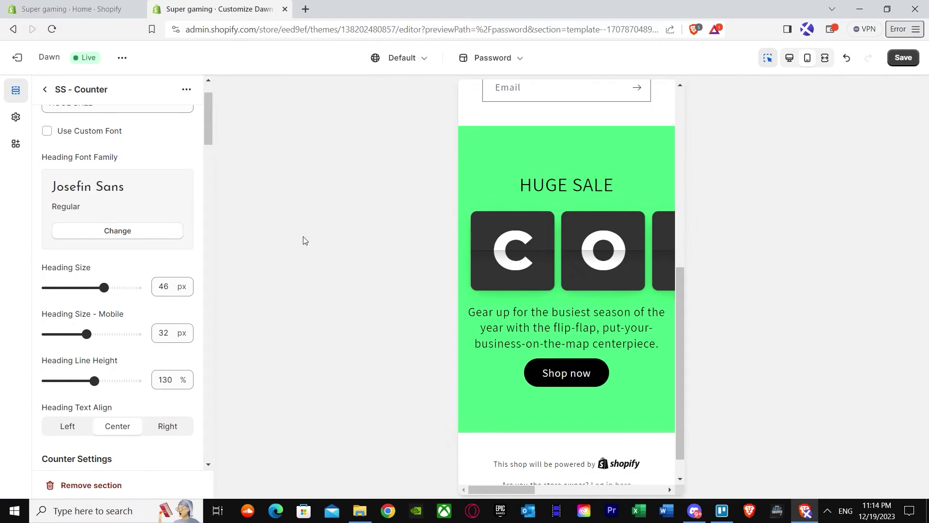
drag(87, 333, 47, 334)
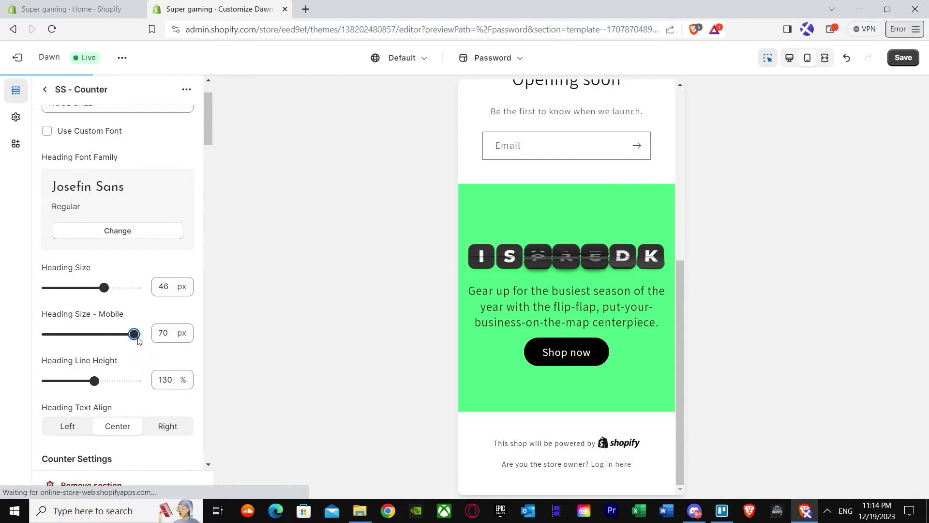
drag(136, 334, 28, 336)
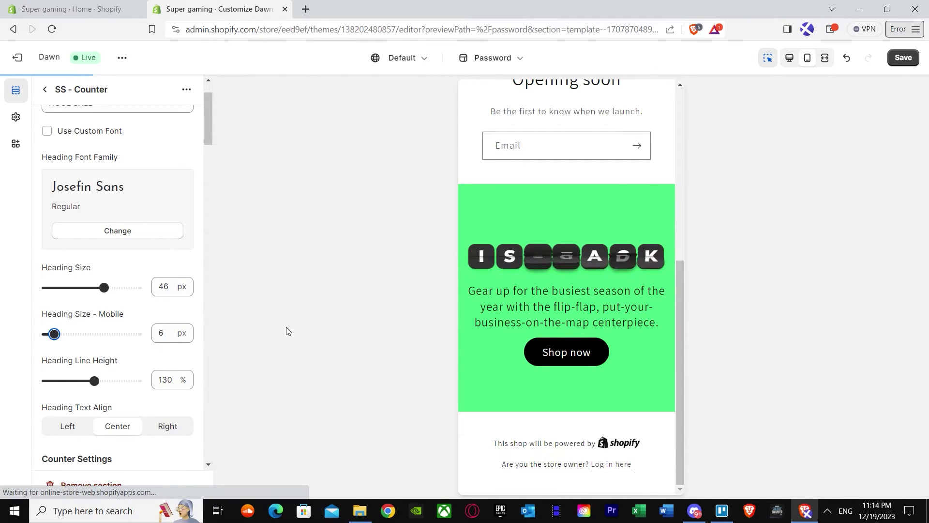
click(790, 57)
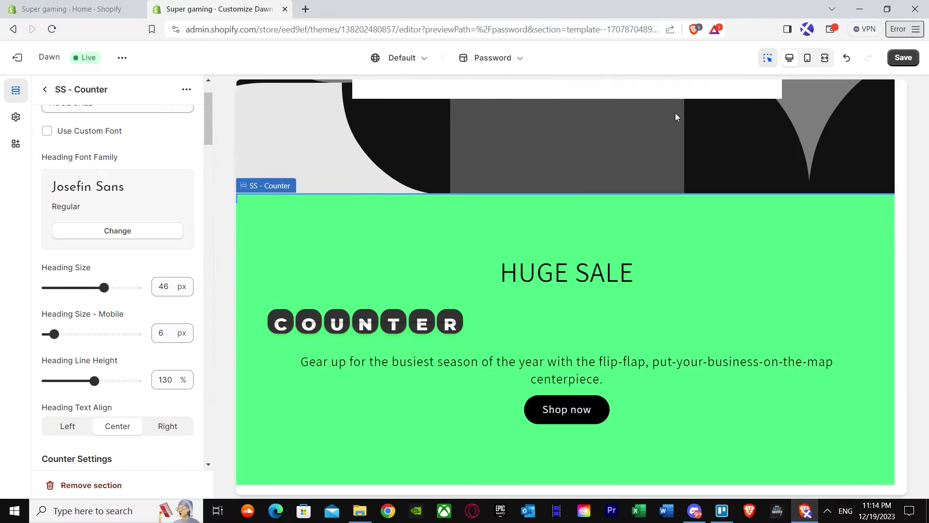
drag(125, 380, 137, 380)
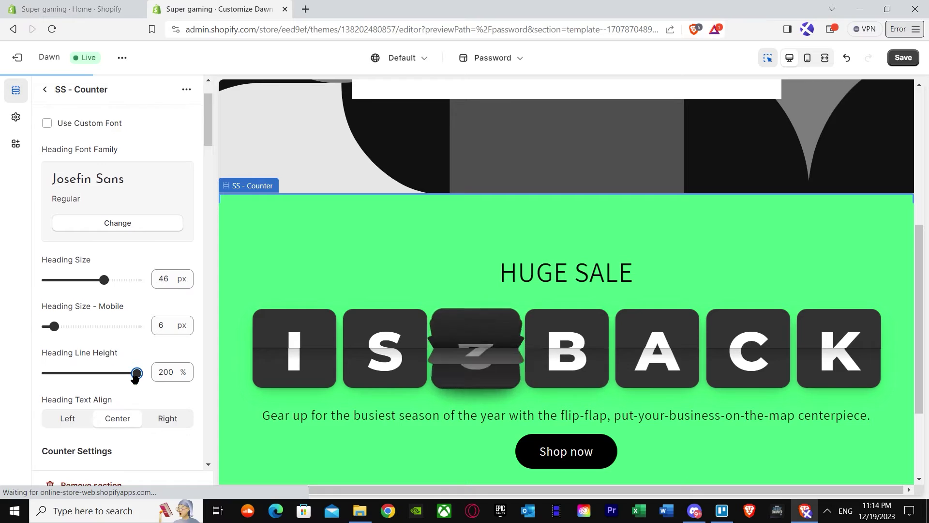
scroll(135, 371, down, 1)
drag(95, 326, 72, 326)
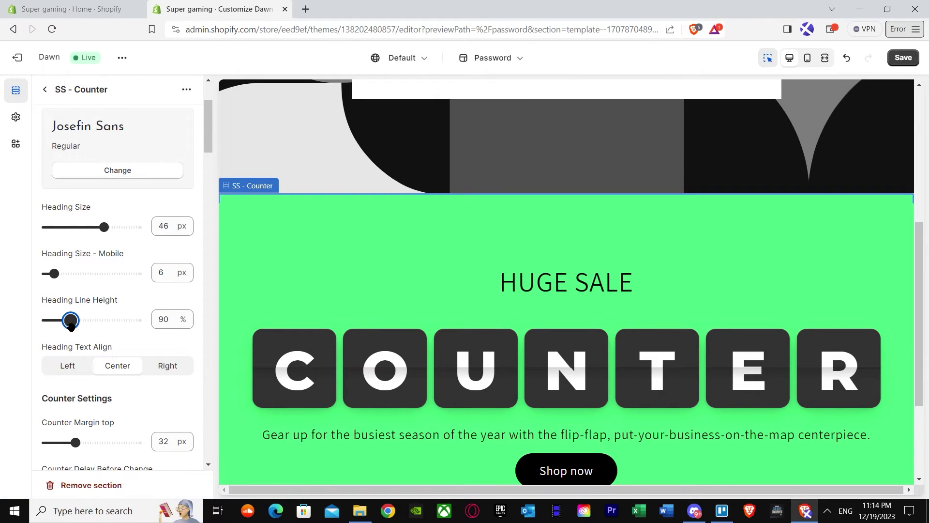
scroll(118, 330, down, 1)
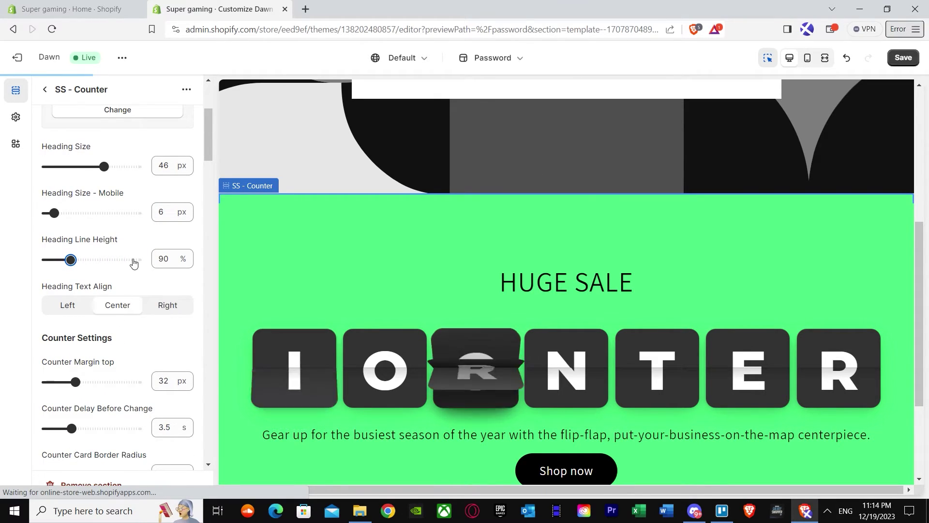
scroll(140, 266, down, 1)
scroll(149, 270, down, 1)
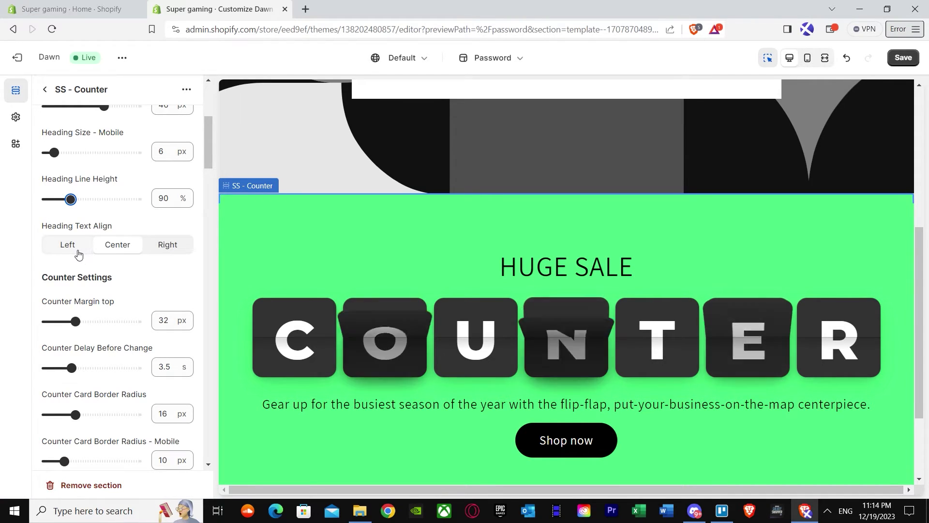
click(76, 246)
click(166, 246)
click(129, 248)
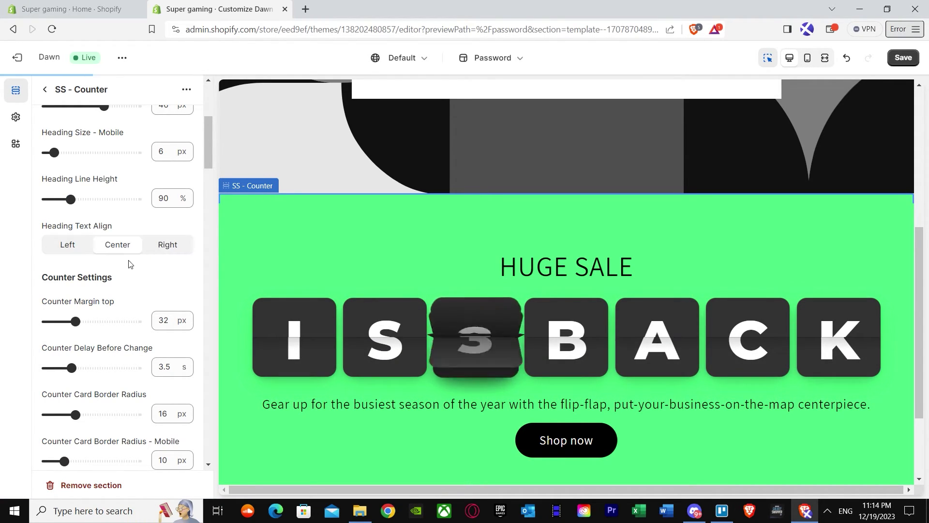
scroll(180, 272, down, 1)
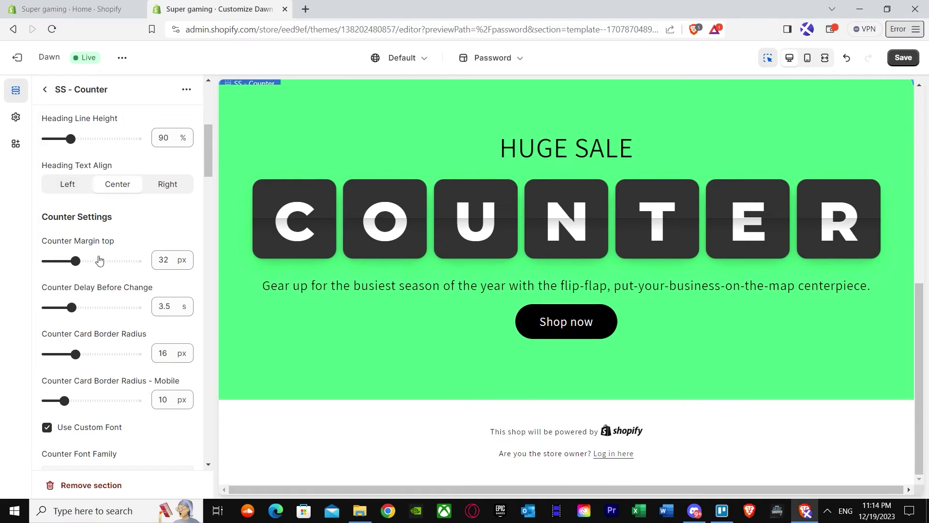
scroll(96, 285, down, 2)
scroll(97, 281, down, 3)
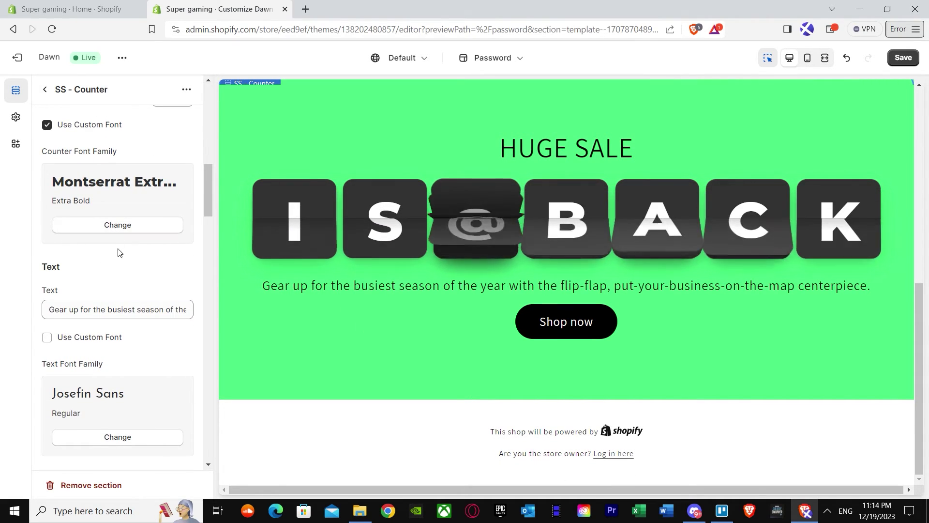
Replace the long 'Gear up for the busiest season' subtext with 'Best for sale'
click(137, 309)
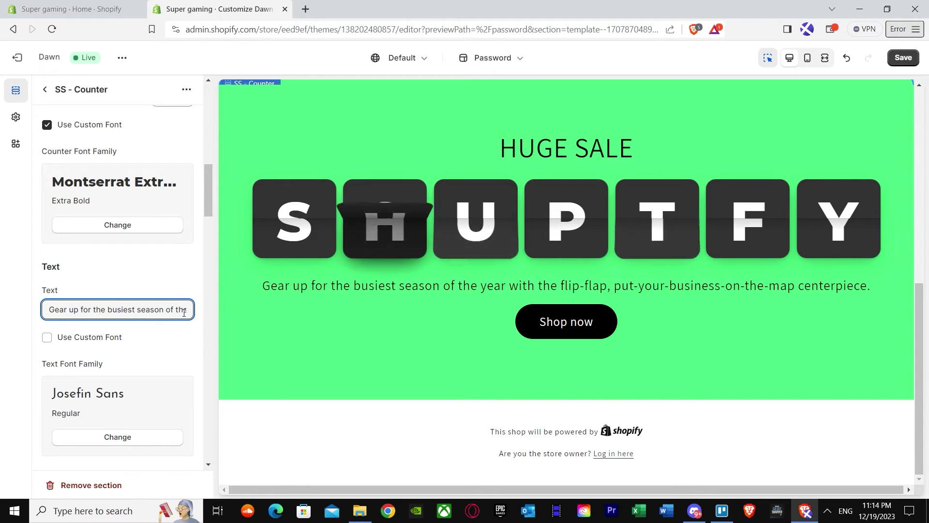
triple_click(171, 305)
click(172, 305)
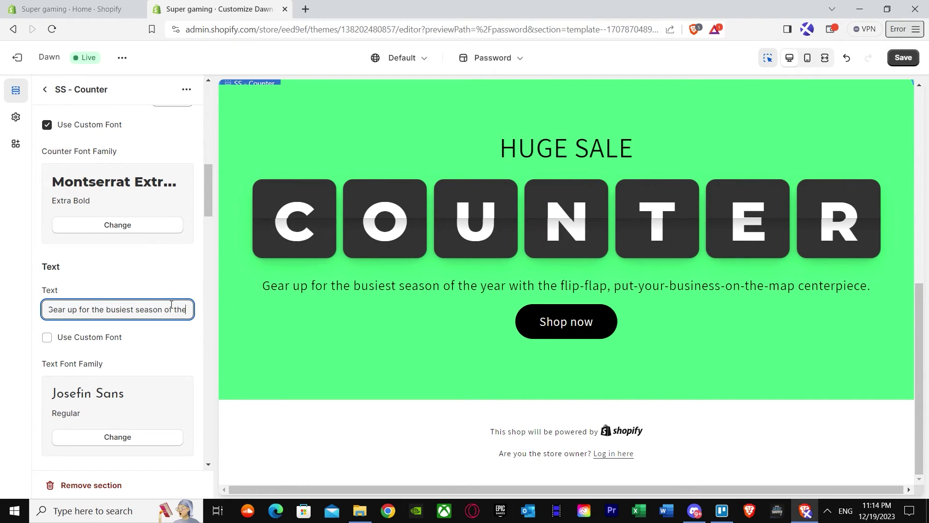
triple_click(134, 310)
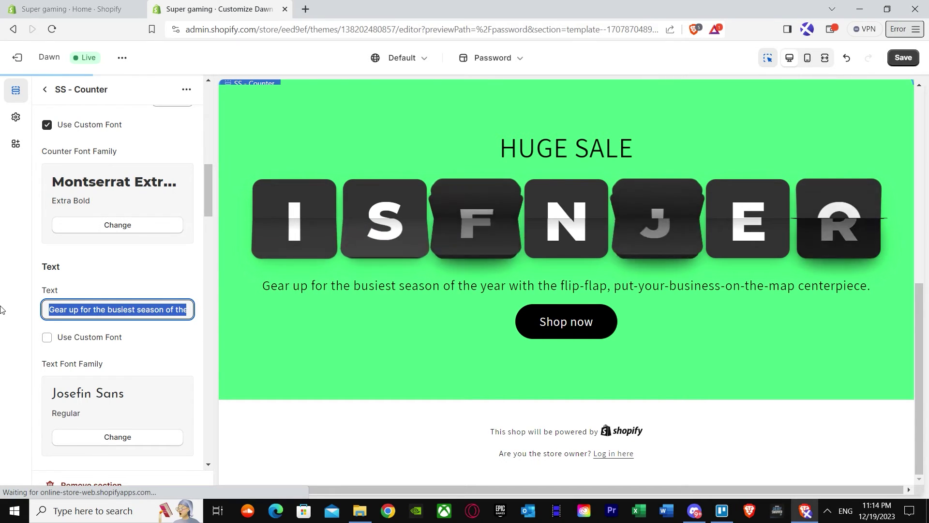
key(BackSpace)
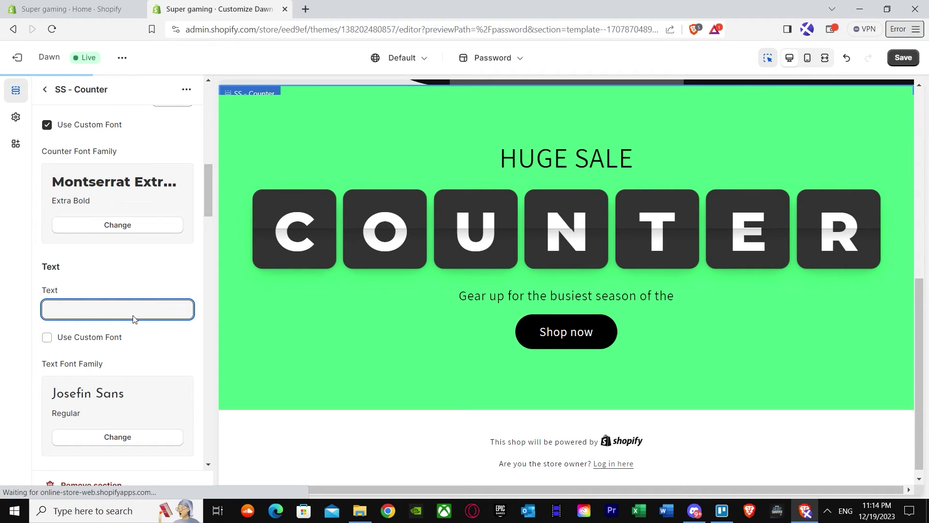
text(Best)
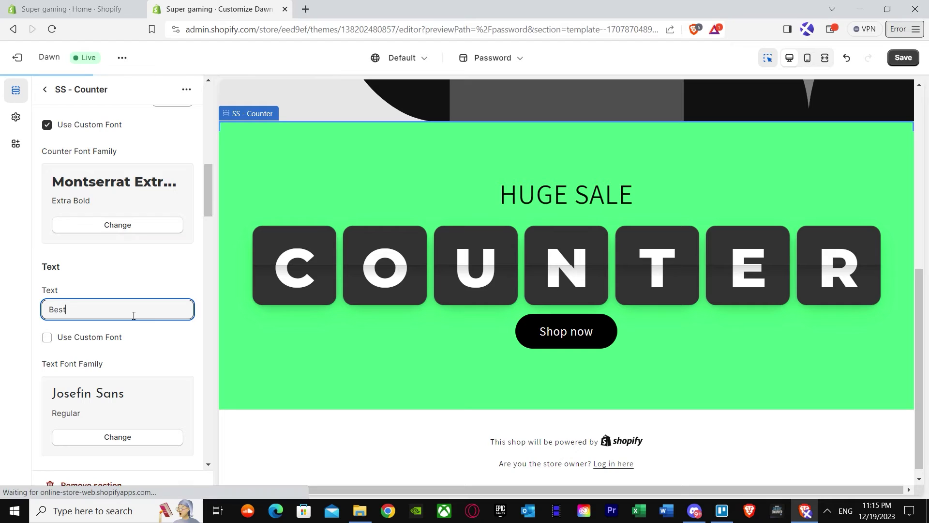
text( for sale)
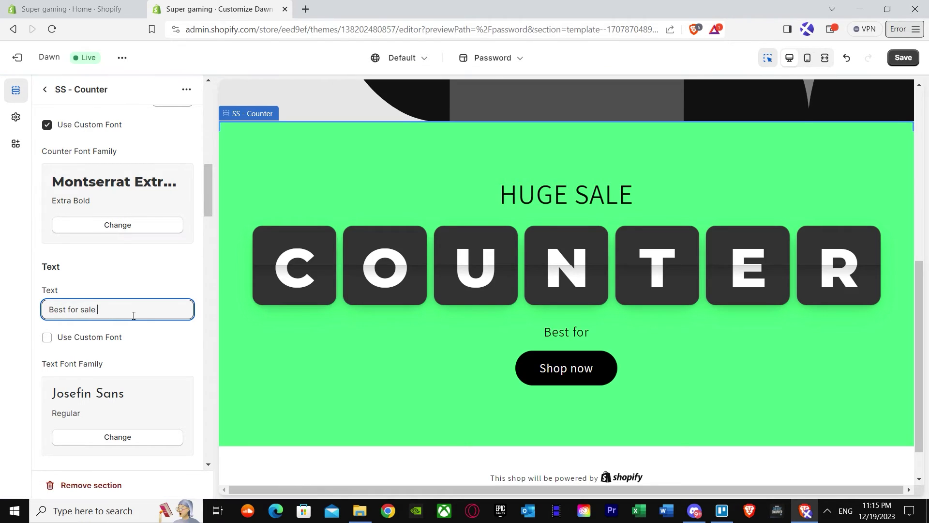
text( 50)
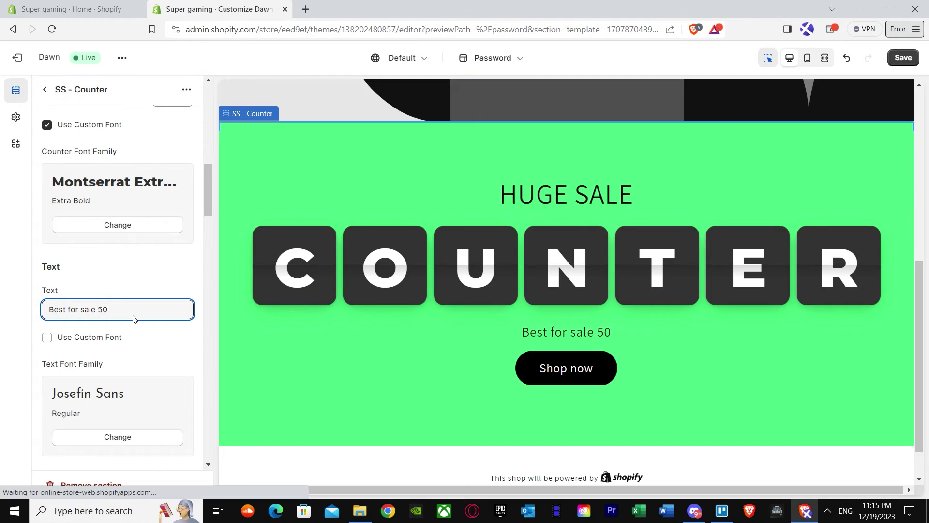
text( p)
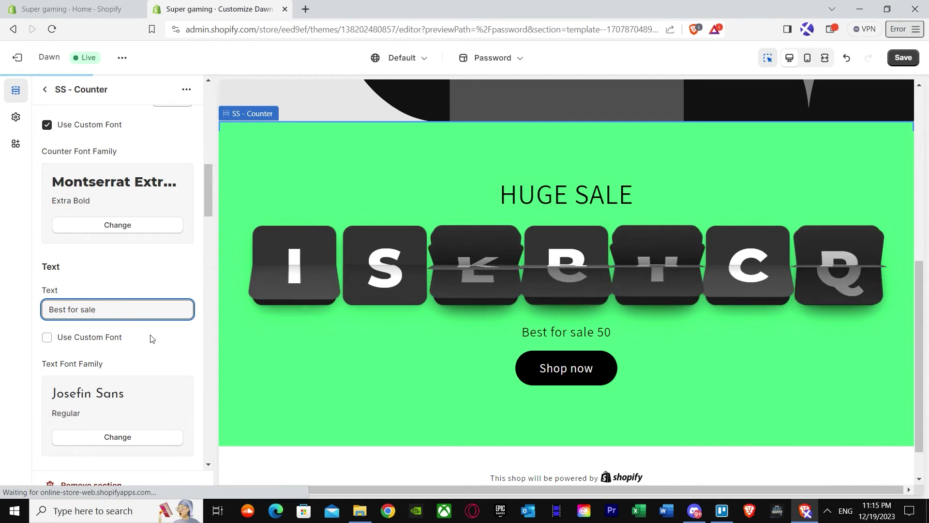
scroll(50, 345, down, 4)
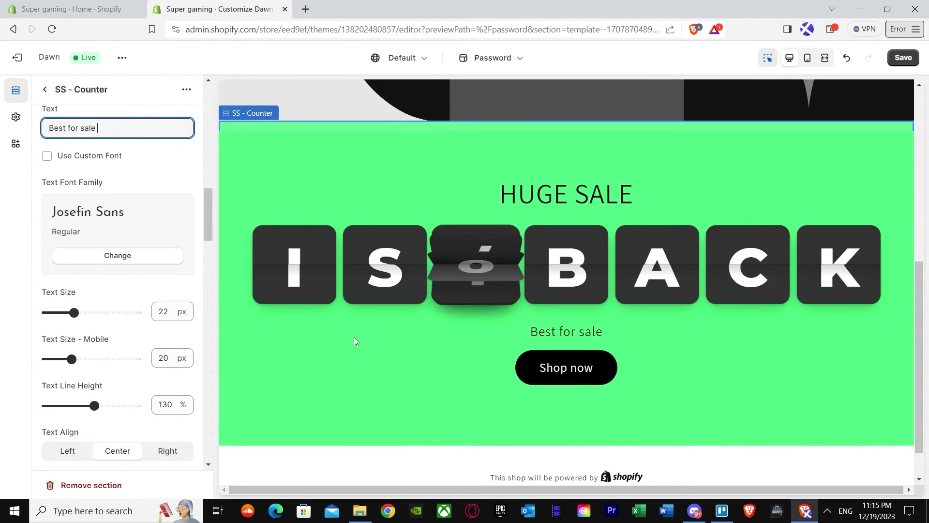
scroll(324, 337, down, 1)
scroll(92, 357, down, 8)
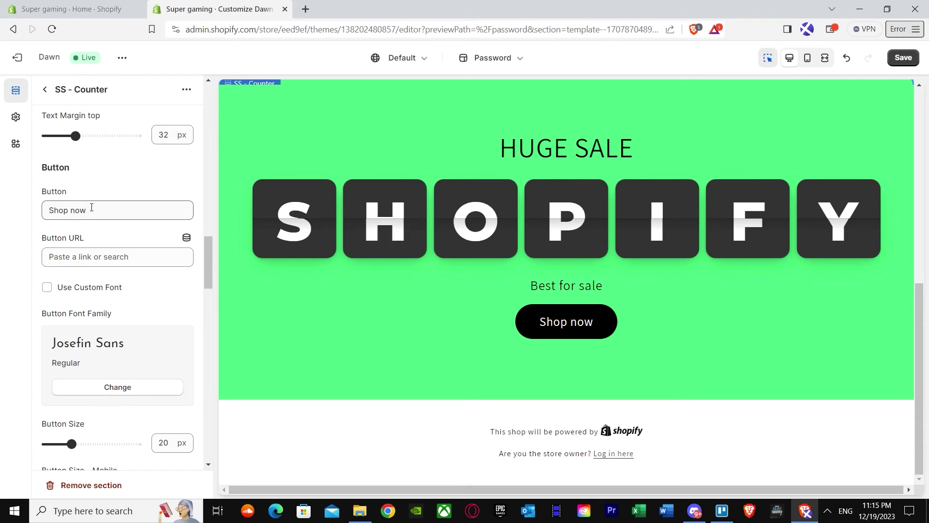
Change the counter button label from 'Shop now' to 'Buy now'
click(86, 211)
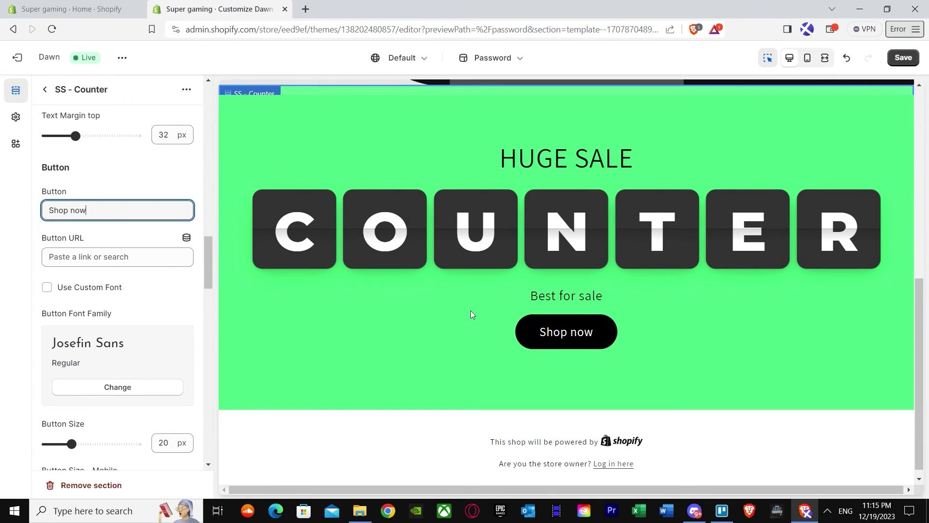
text(Buy noow)
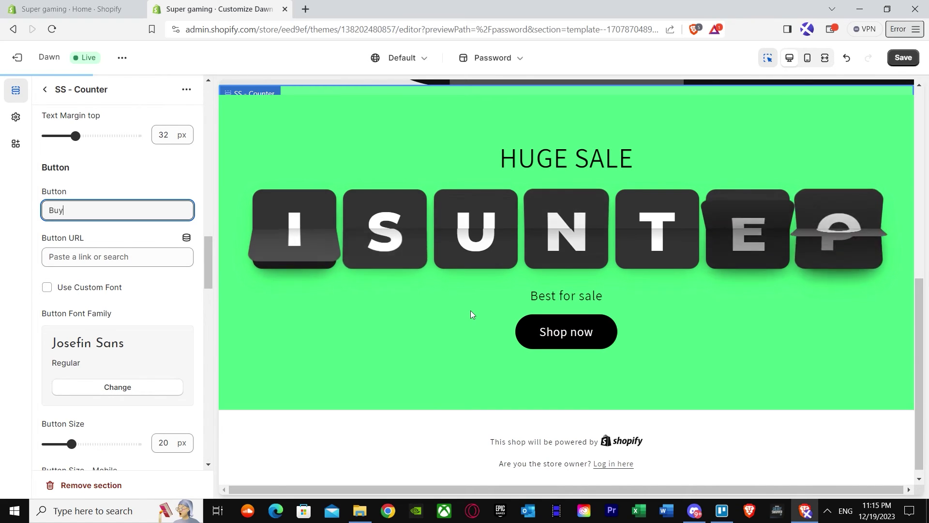
key(BackSpace)
key(BackSpace)
text(w)
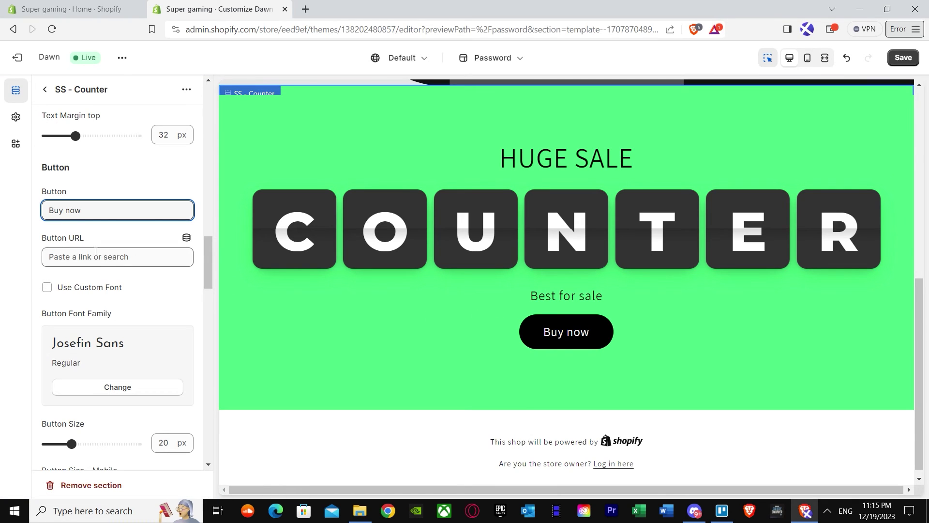
click(98, 258)
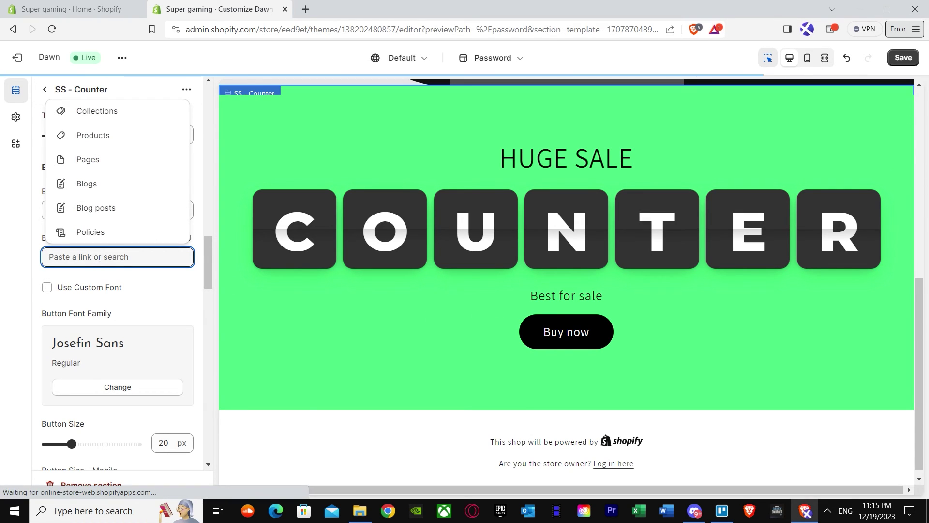
scroll(115, 283, down, 6)
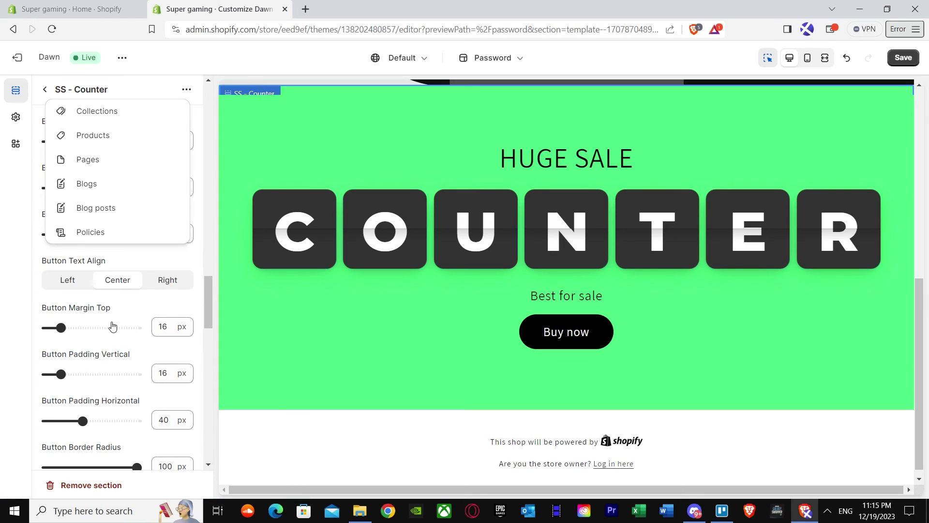
scroll(95, 320, down, 5)
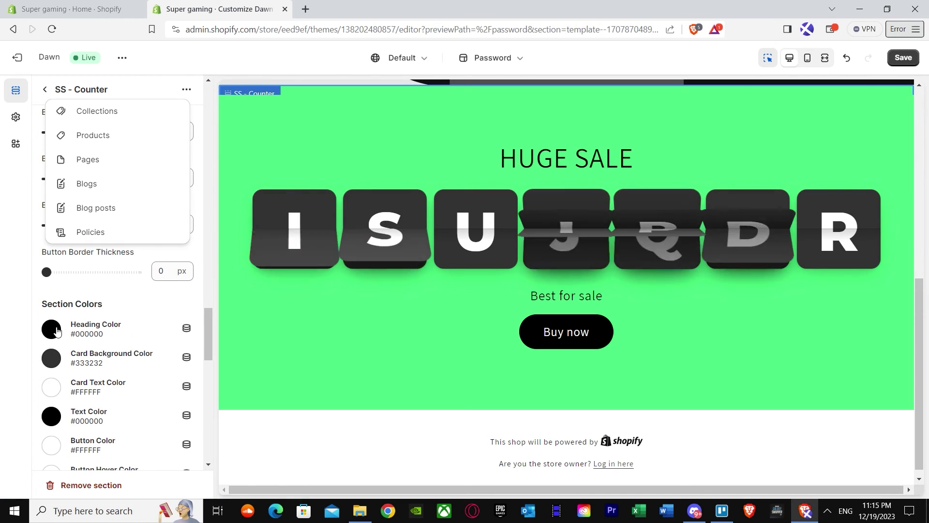
scroll(68, 315, down, 2)
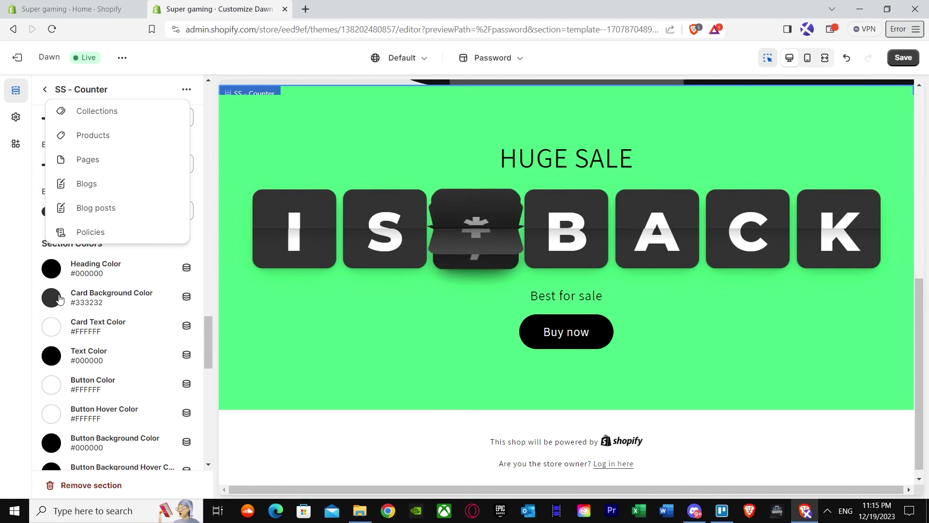
scroll(68, 315, down, 2)
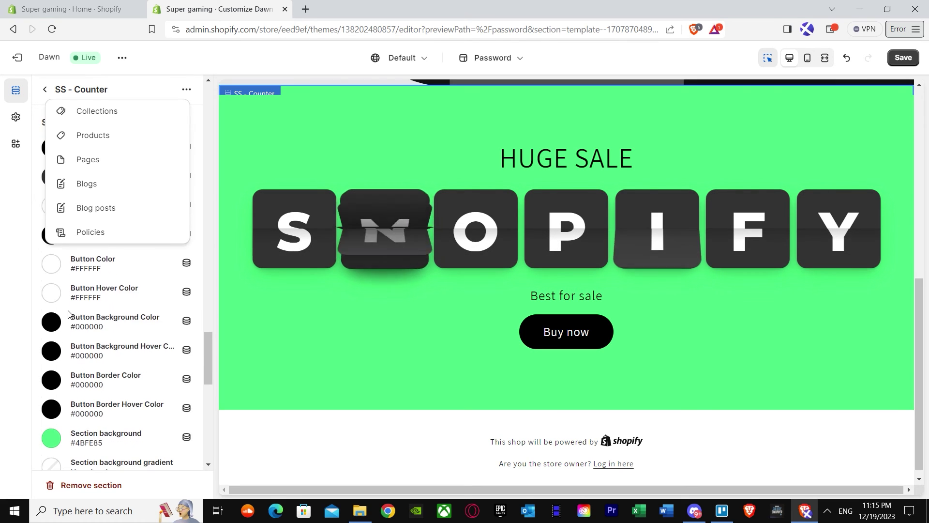
scroll(68, 315, down, 1)
click(52, 378)
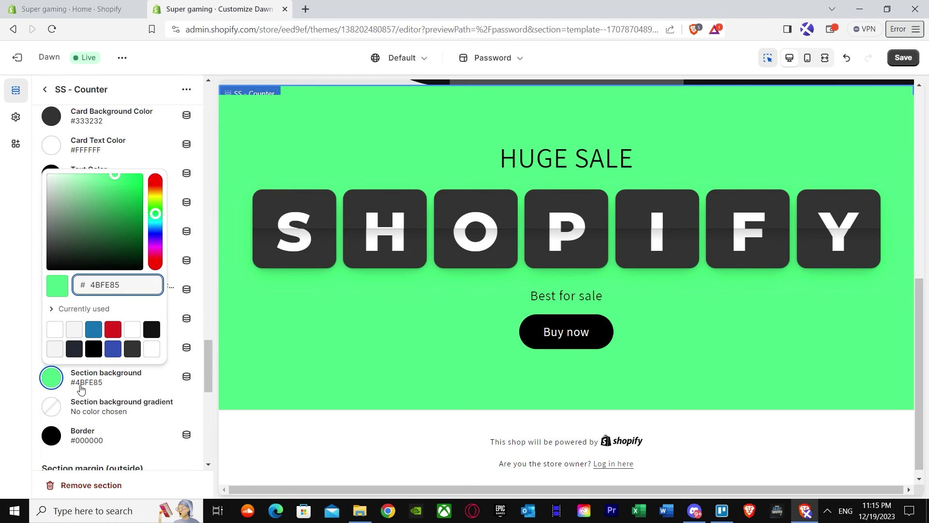
scroll(110, 398, down, 8)
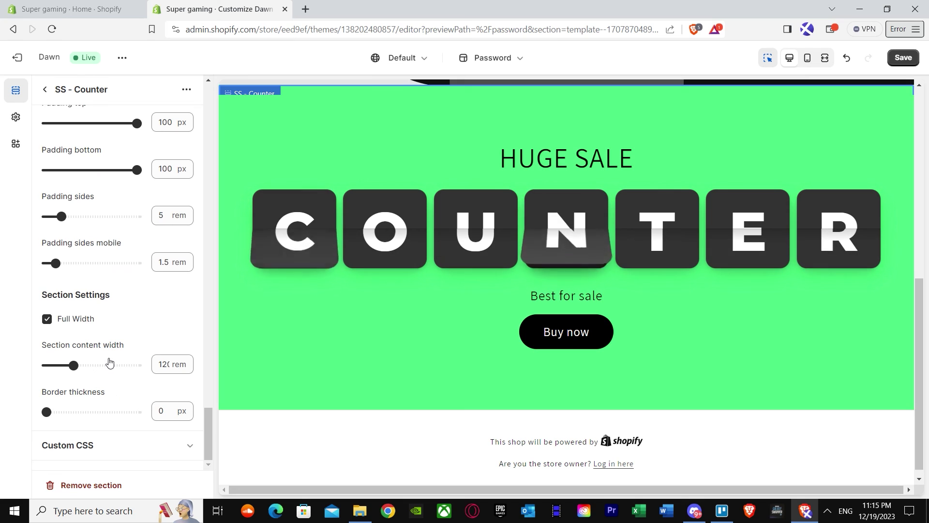
click(94, 454)
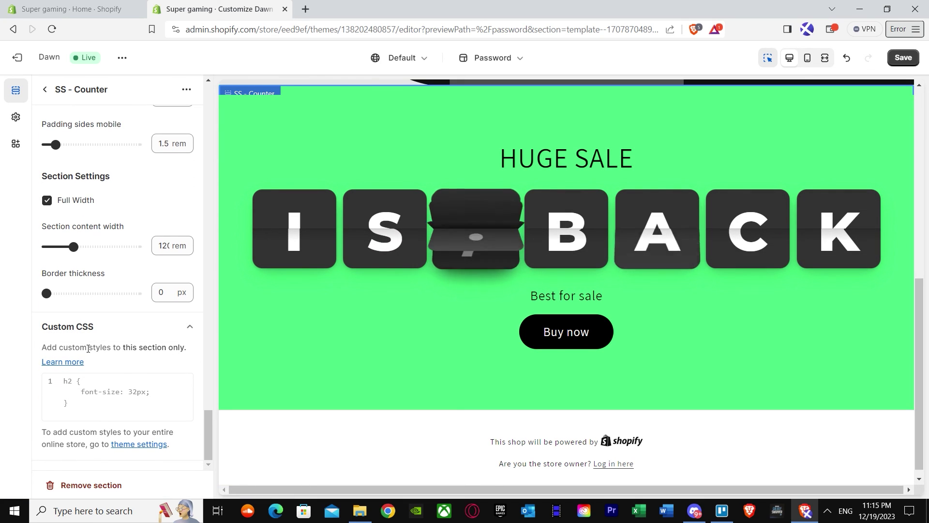
scroll(116, 339, up, 10)
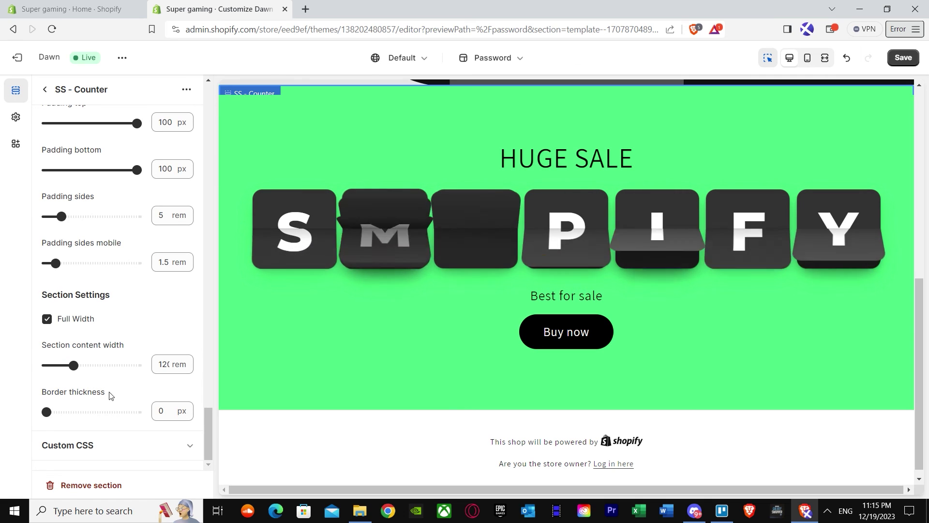
scroll(123, 317, up, 15)
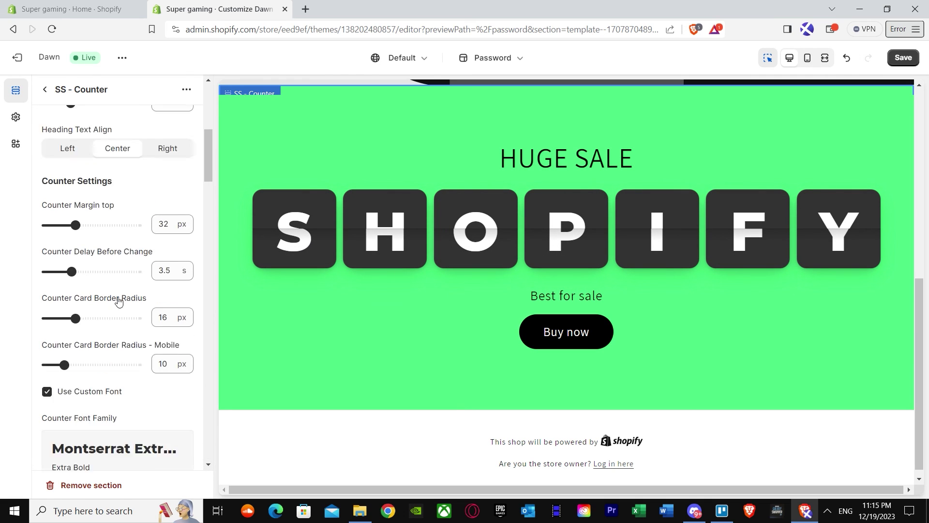